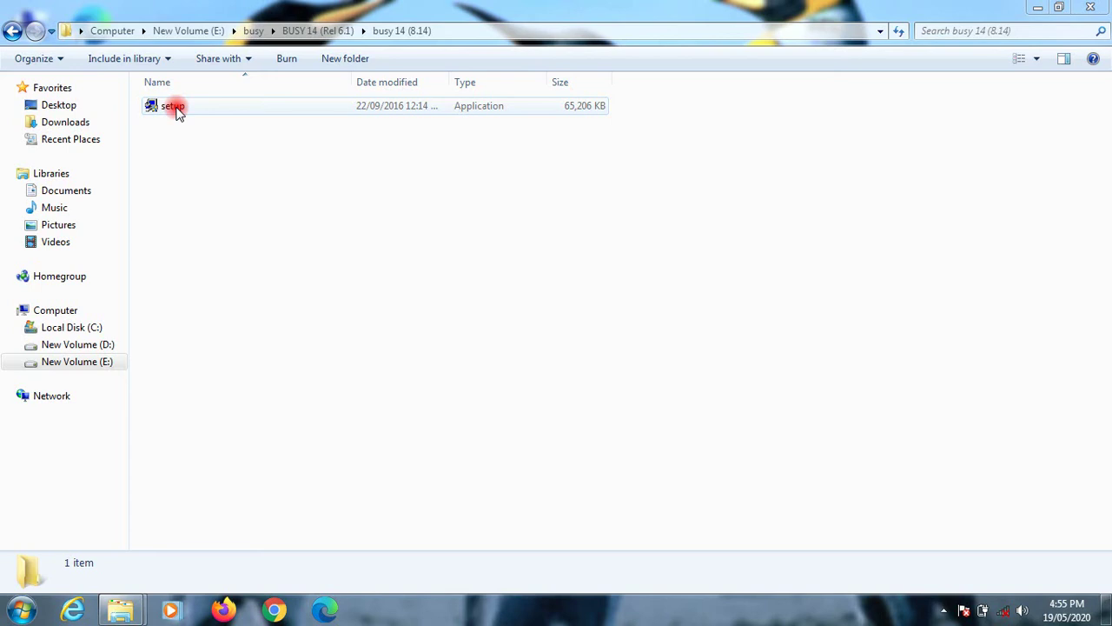
- Run setup from the busy 14 (8.14) folder, accept the license terms and complete the installation of Busy 14
{"action": "double_click", "coordinate": [174, 107]}
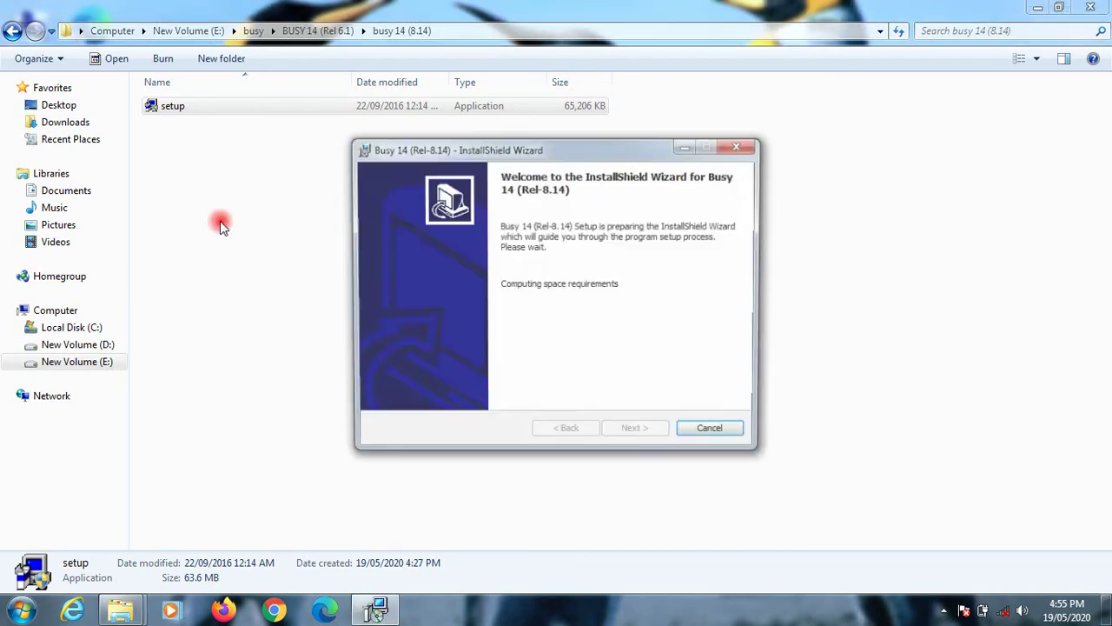
{"action": "key", "text": "Return"}
{"action": "key", "text": "alt+a"}
{"action": "key", "text": "Return"}
{"action": "key", "text": "Return"}
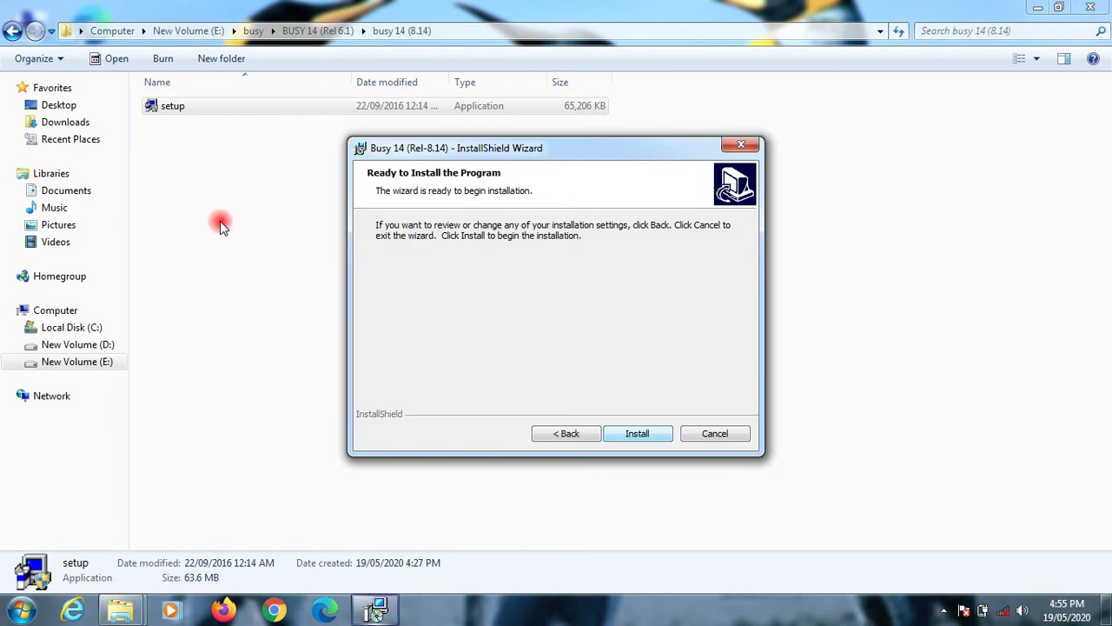
{"action": "key", "text": "Return"}
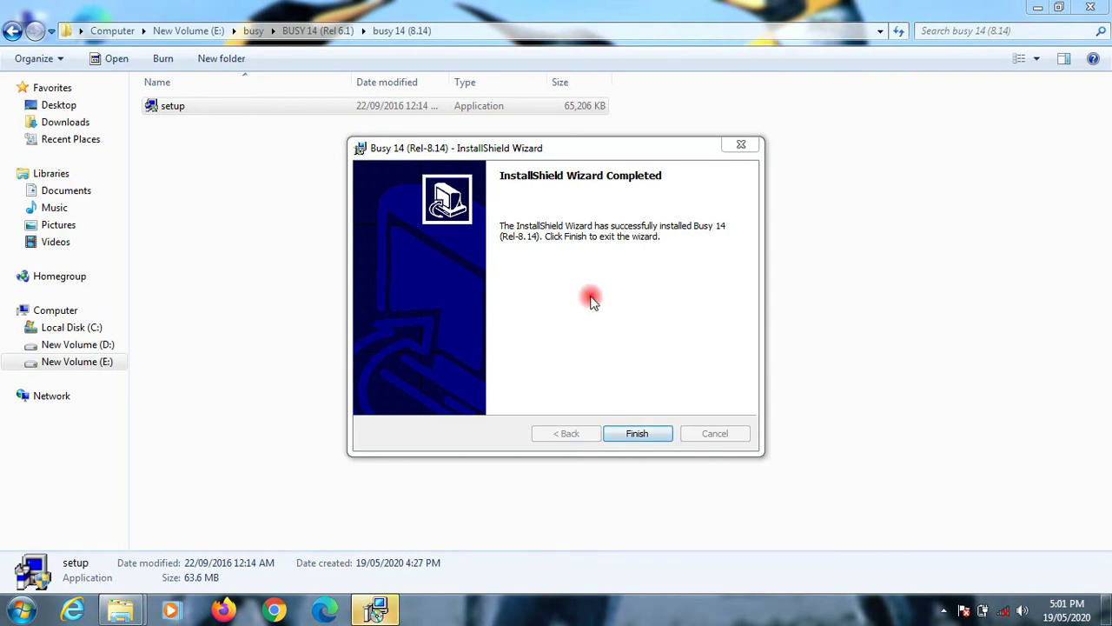
{"action": "left_click", "coordinate": [628, 437]}
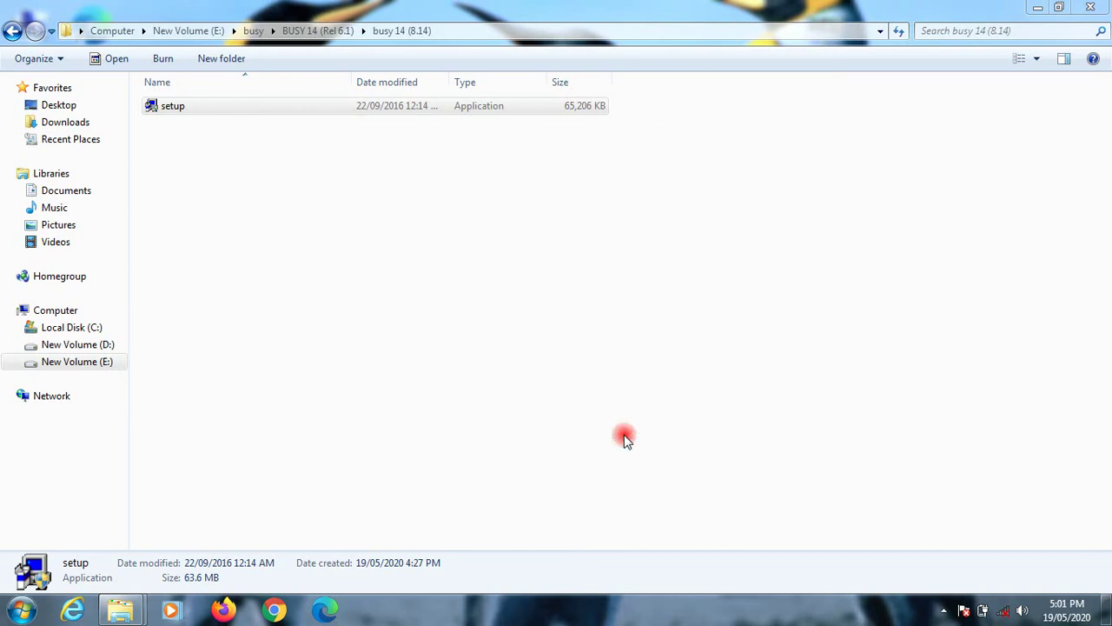
- Close the installer folder and launch Busy 14 from the desktop in demo mode
{"action": "left_click", "coordinate": [1089, 11]}
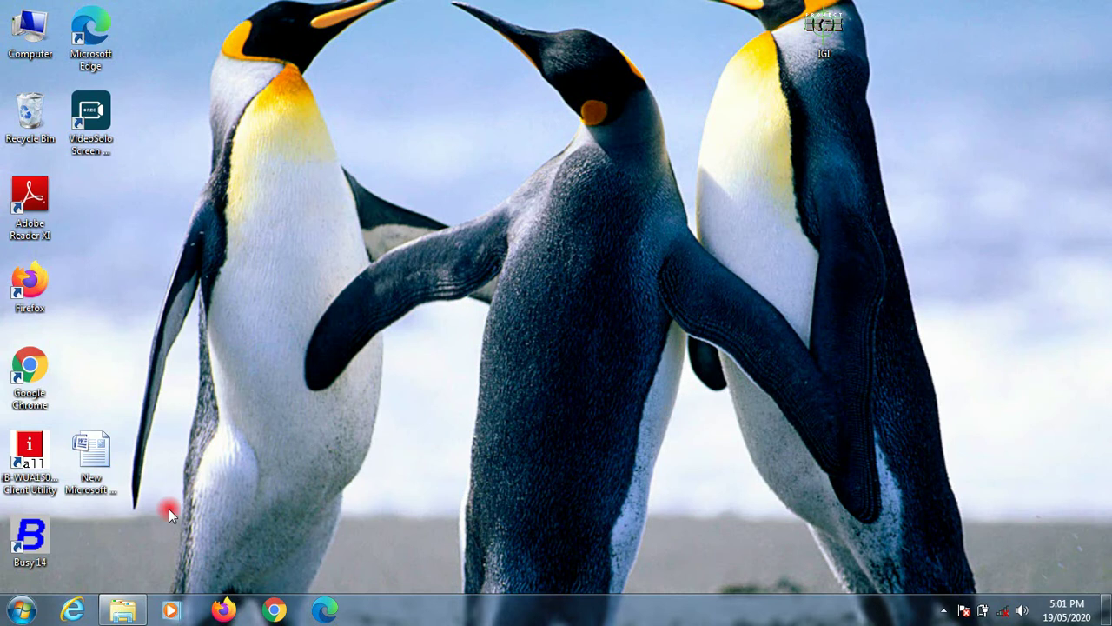
{"action": "double_click", "coordinate": [27, 540]}
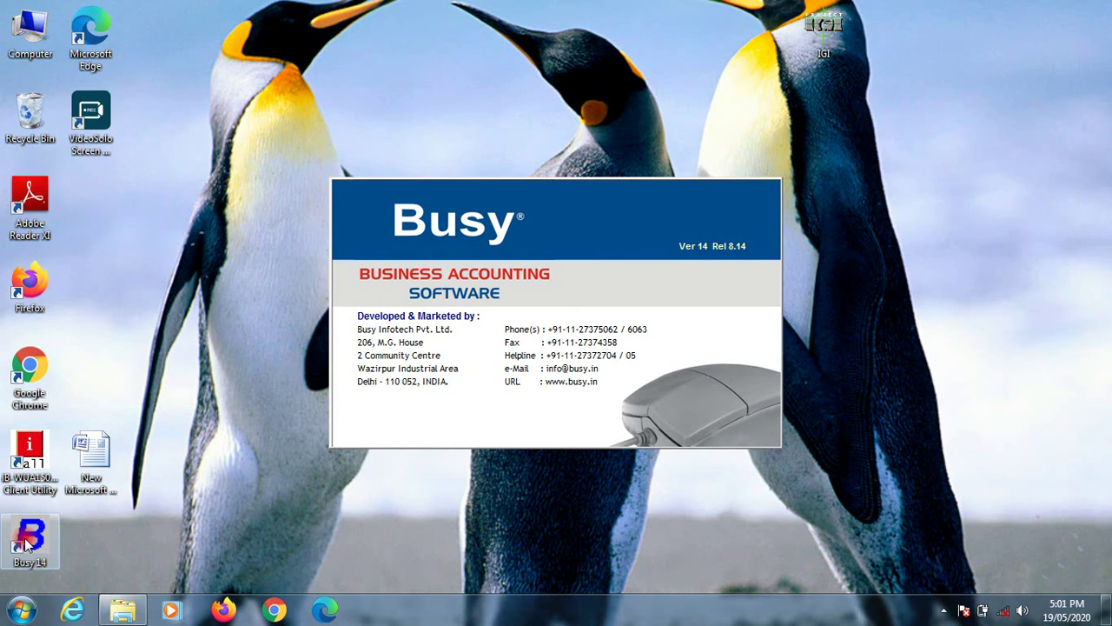
{"action": "left_click", "coordinate": [99, 539]}
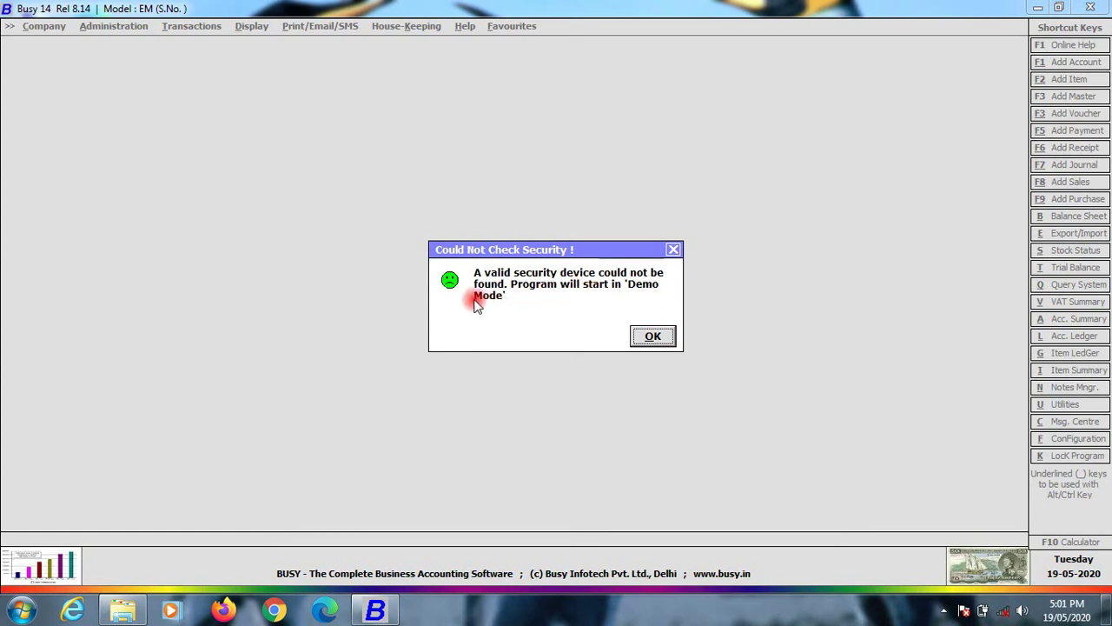
{"action": "left_click", "coordinate": [655, 339]}
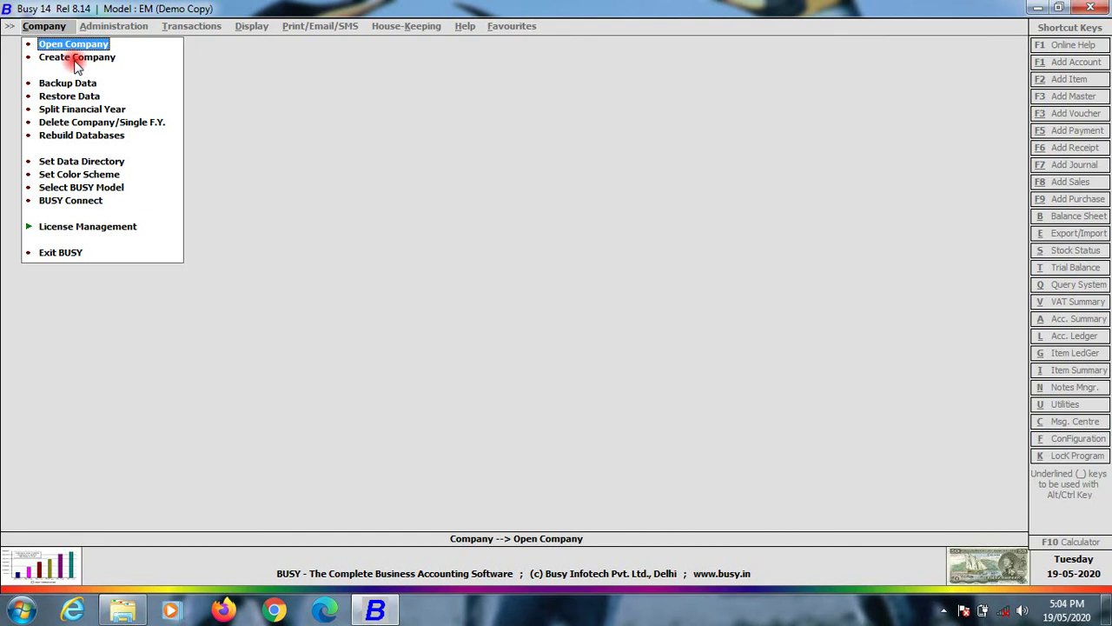
- Set the BUSY model to the Enterprise edition with the Single User type and save it
{"action": "left_click", "coordinate": [555, 602]}
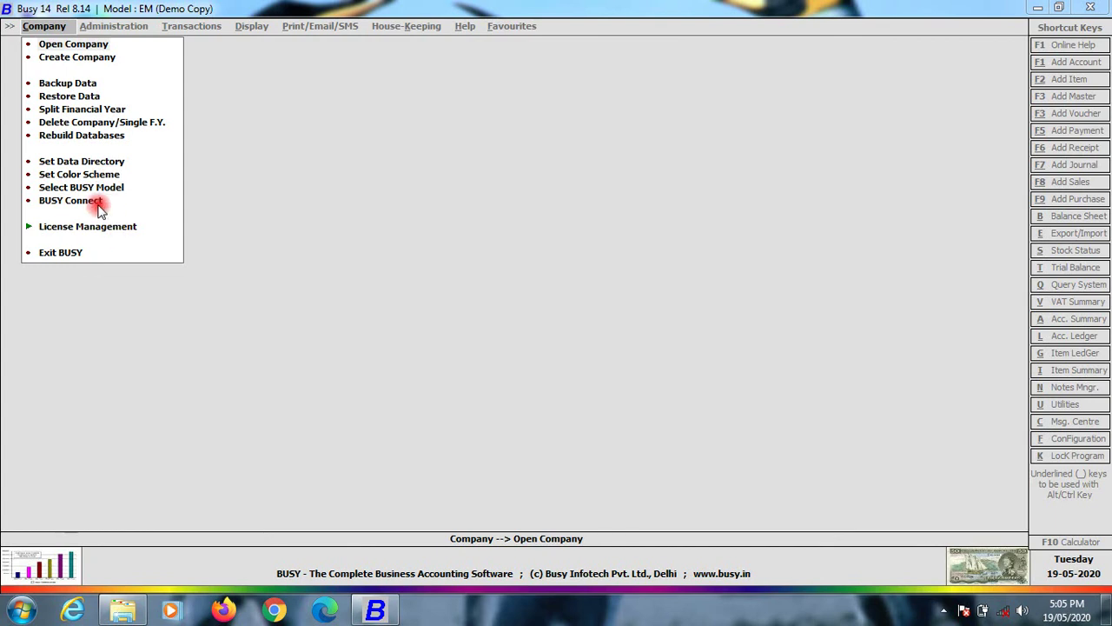
{"action": "left_click", "coordinate": [69, 188]}
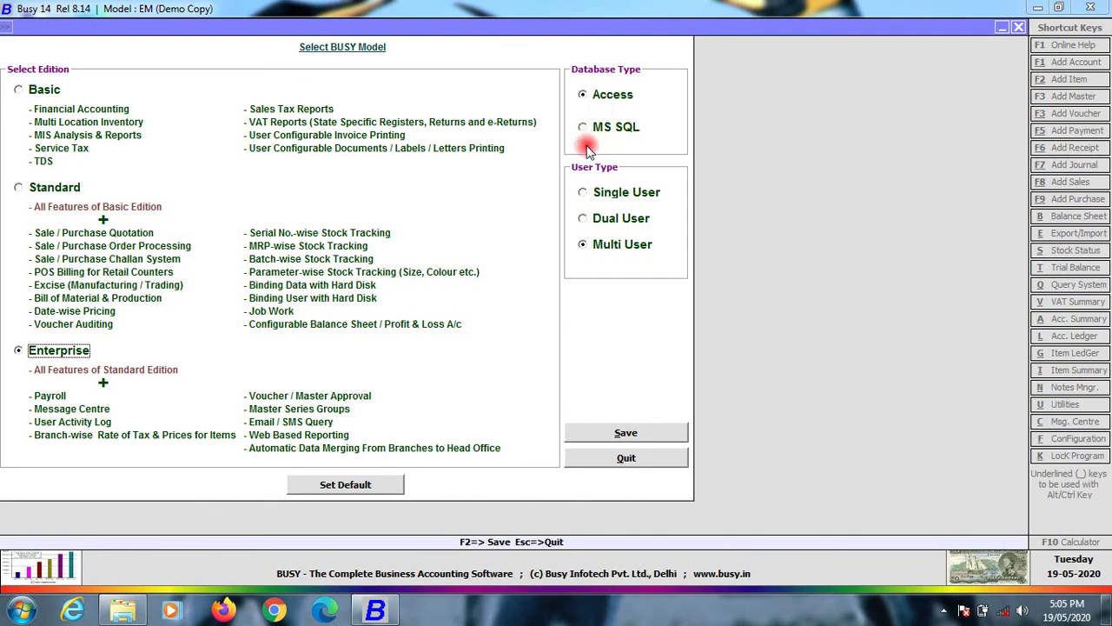
{"action": "left_click", "coordinate": [582, 193]}
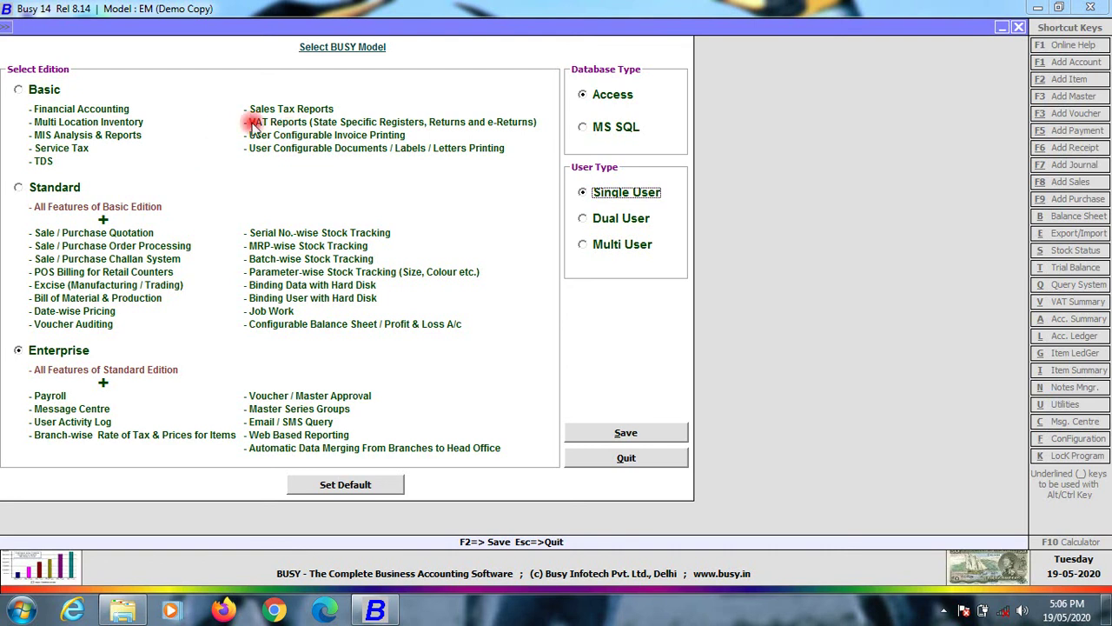
{"action": "left_click", "coordinate": [17, 91]}
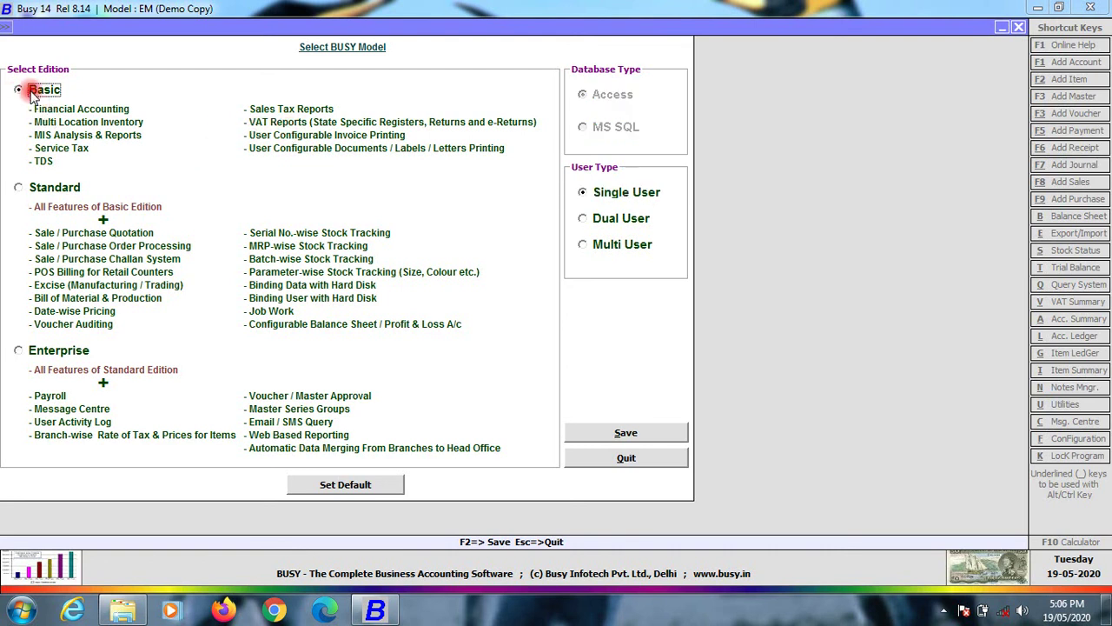
{"action": "left_click", "coordinate": [18, 351]}
{"action": "left_click", "coordinate": [17, 351]}
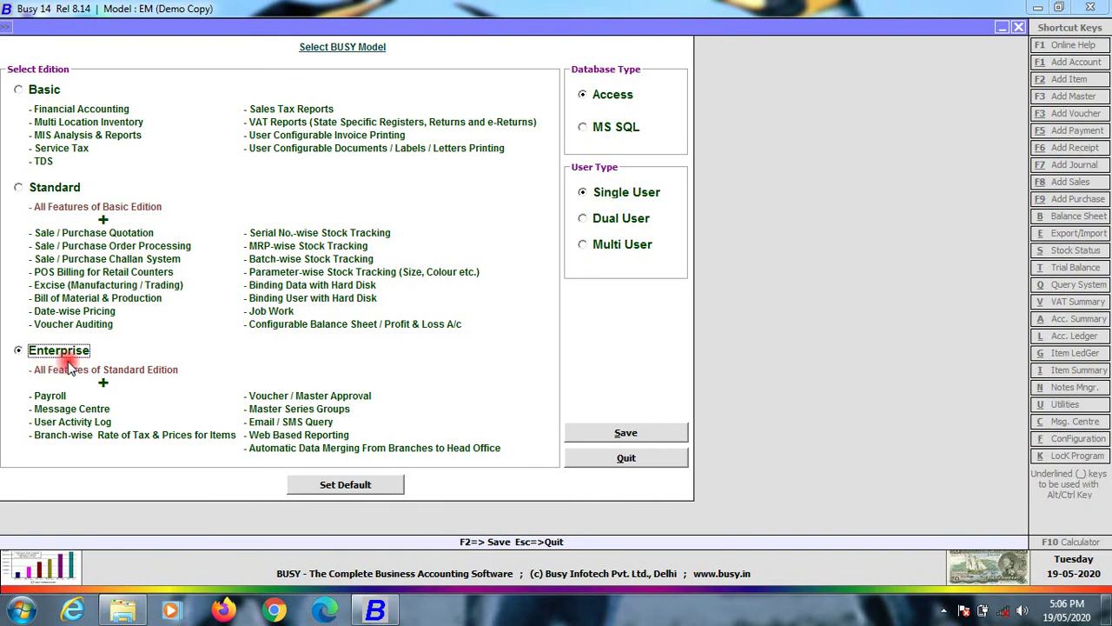
{"action": "left_click", "coordinate": [628, 432]}
{"action": "left_click", "coordinate": [594, 339]}
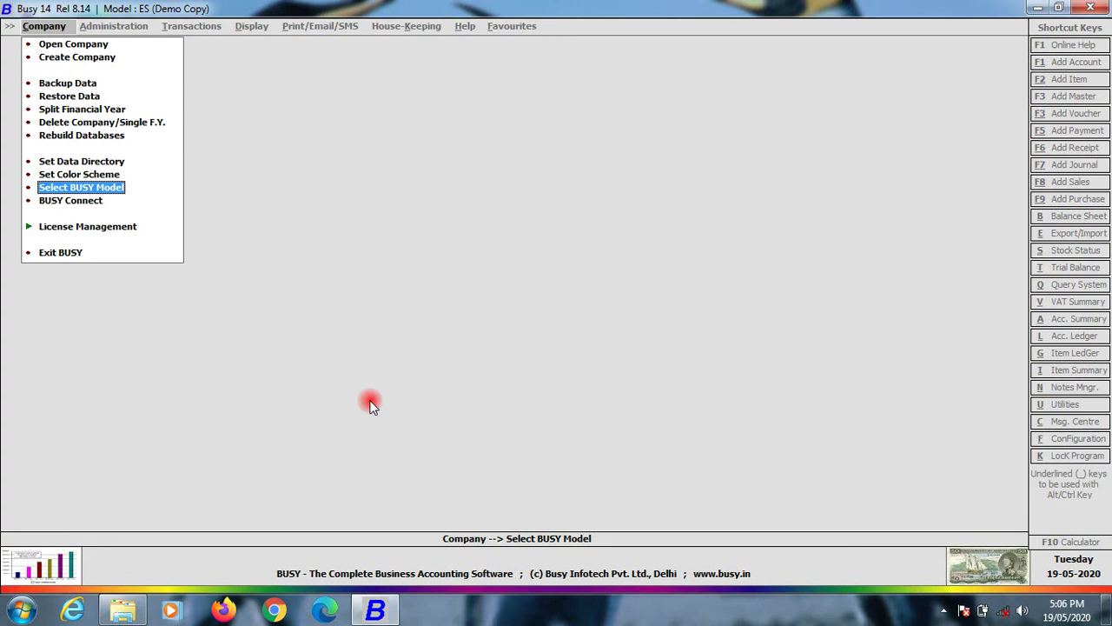
- Look at the BusyConnect remote support utility and list the License Management options
{"action": "left_click", "coordinate": [71, 200]}
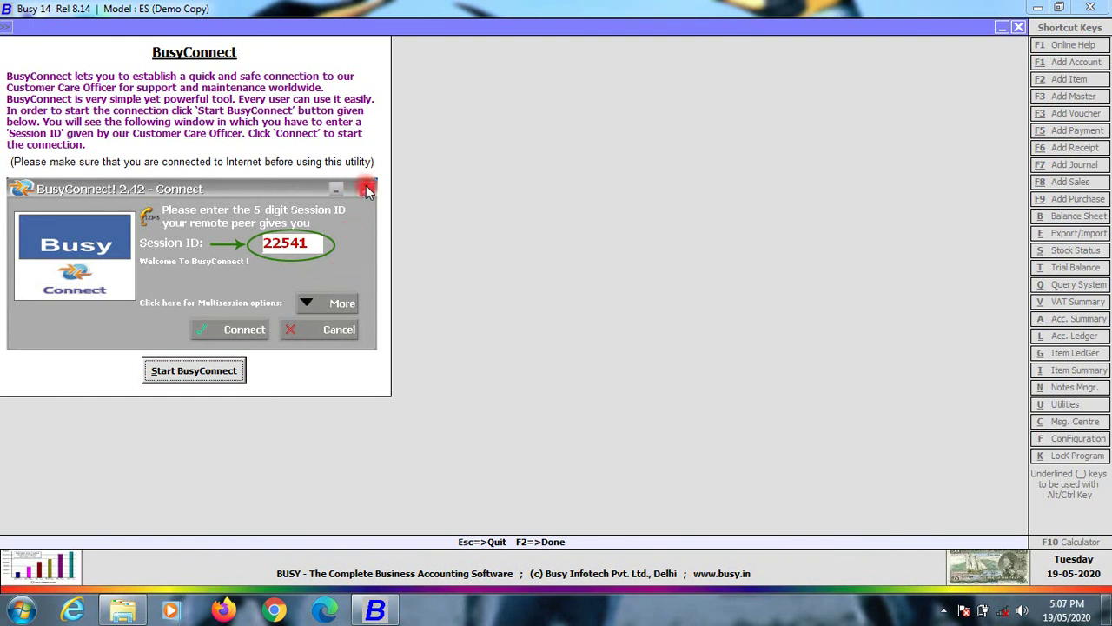
{"action": "left_click", "coordinate": [205, 369]}
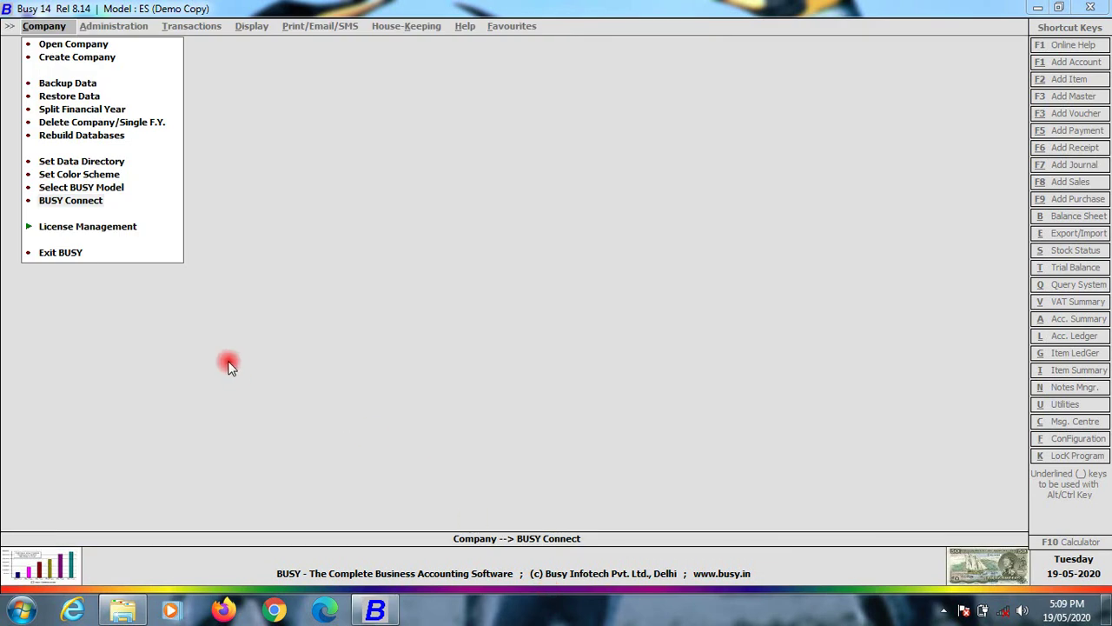
{"action": "left_click", "coordinate": [30, 228]}
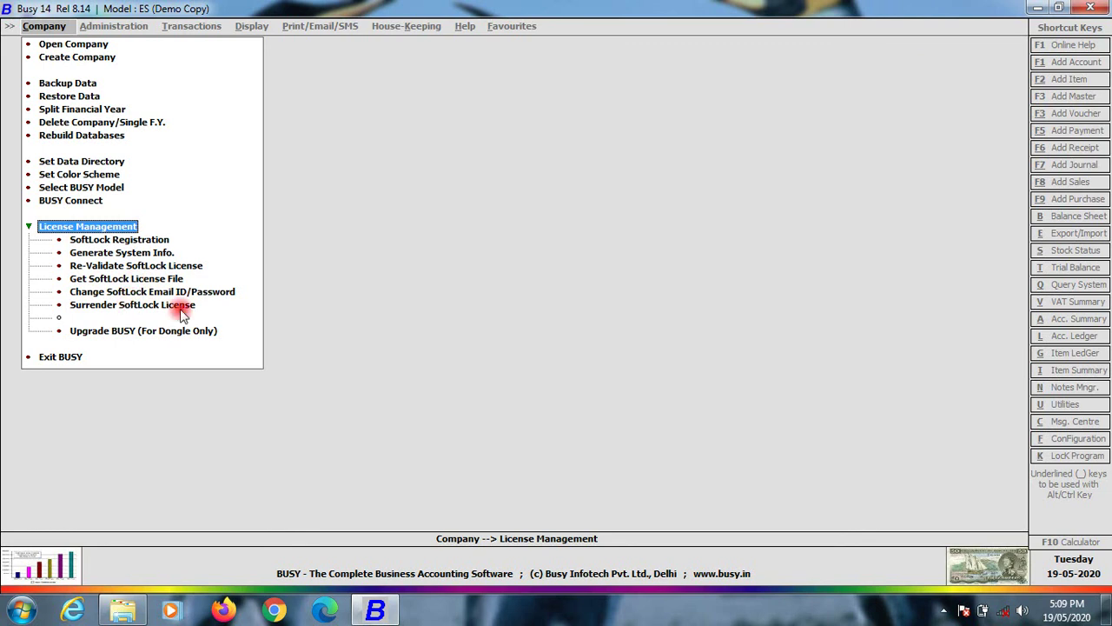
- Exit and restart Busy 14 in demo mode, and check the list of companies available to open
{"action": "left_click", "coordinate": [44, 359]}
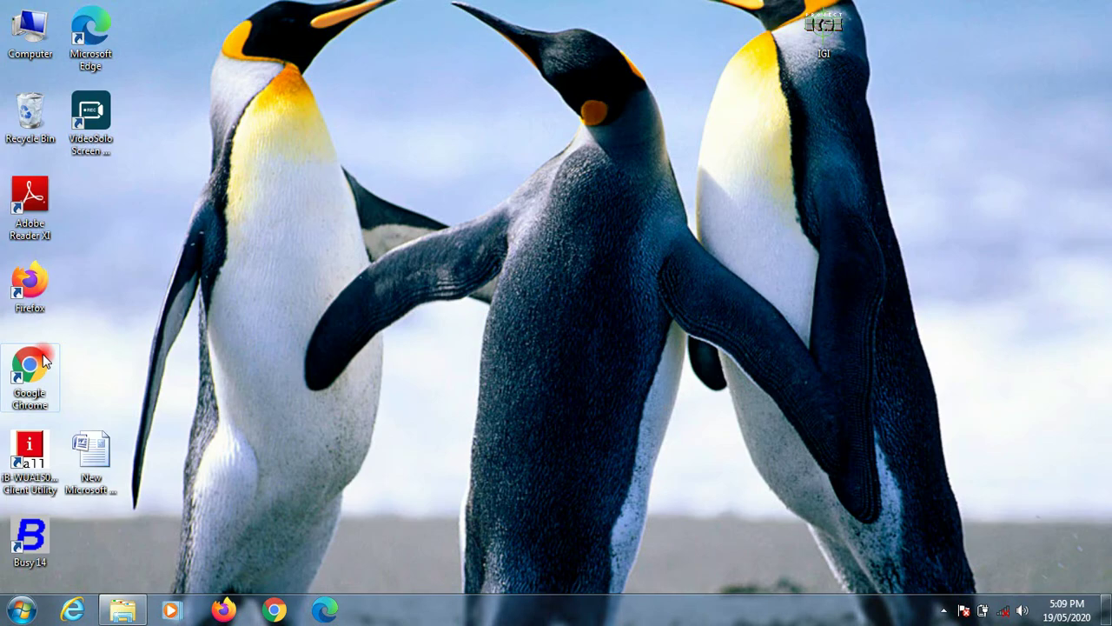
{"action": "double_click", "coordinate": [30, 543]}
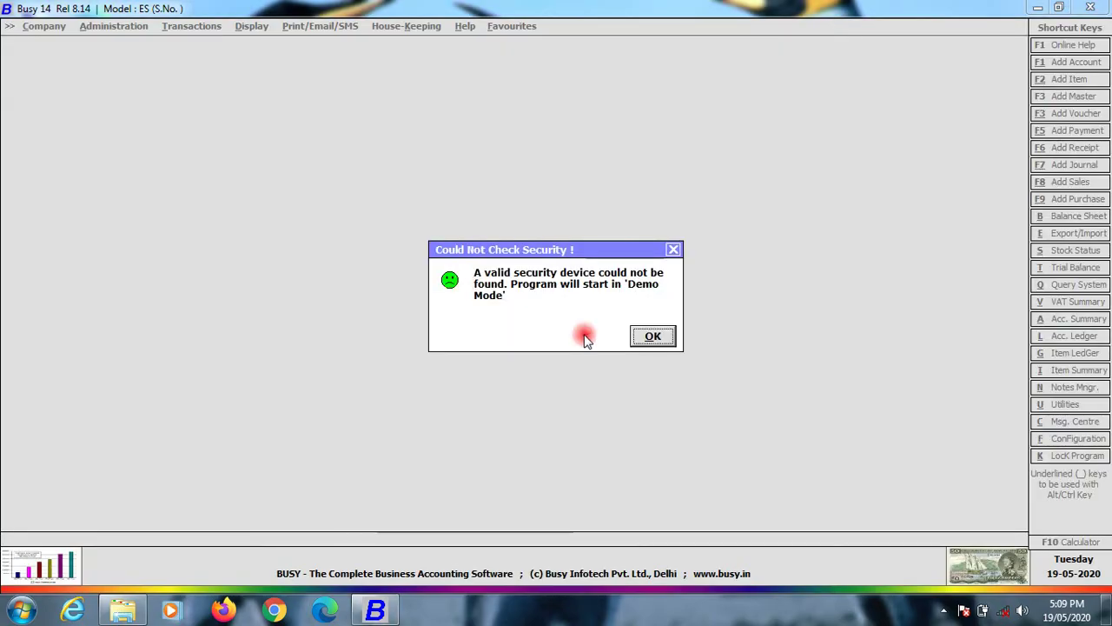
{"action": "left_click", "coordinate": [653, 335]}
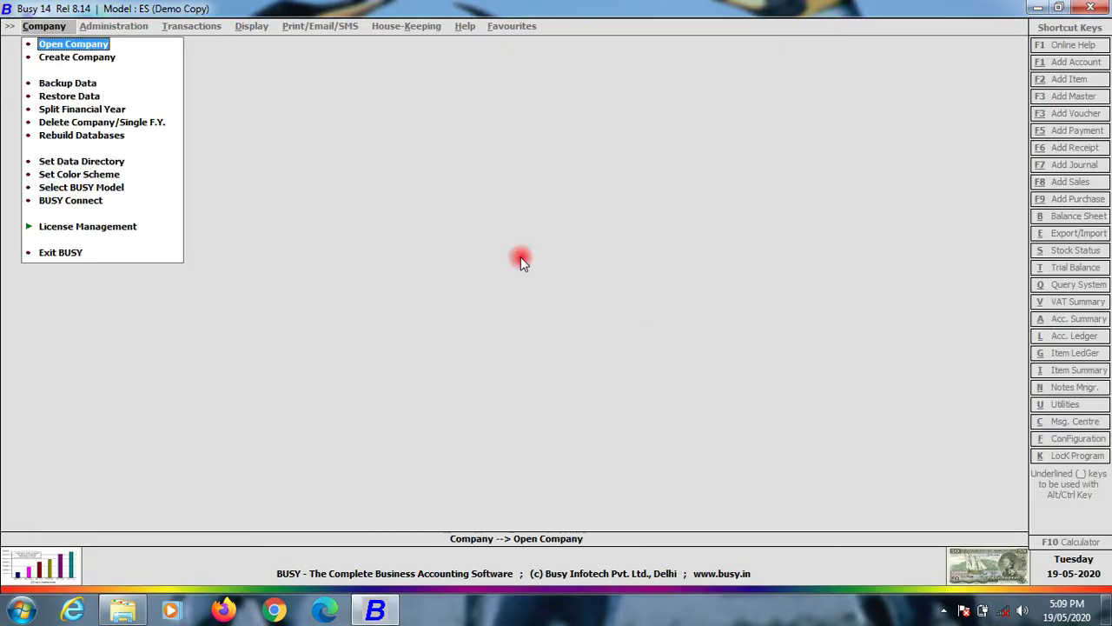
{"action": "left_click", "coordinate": [71, 48]}
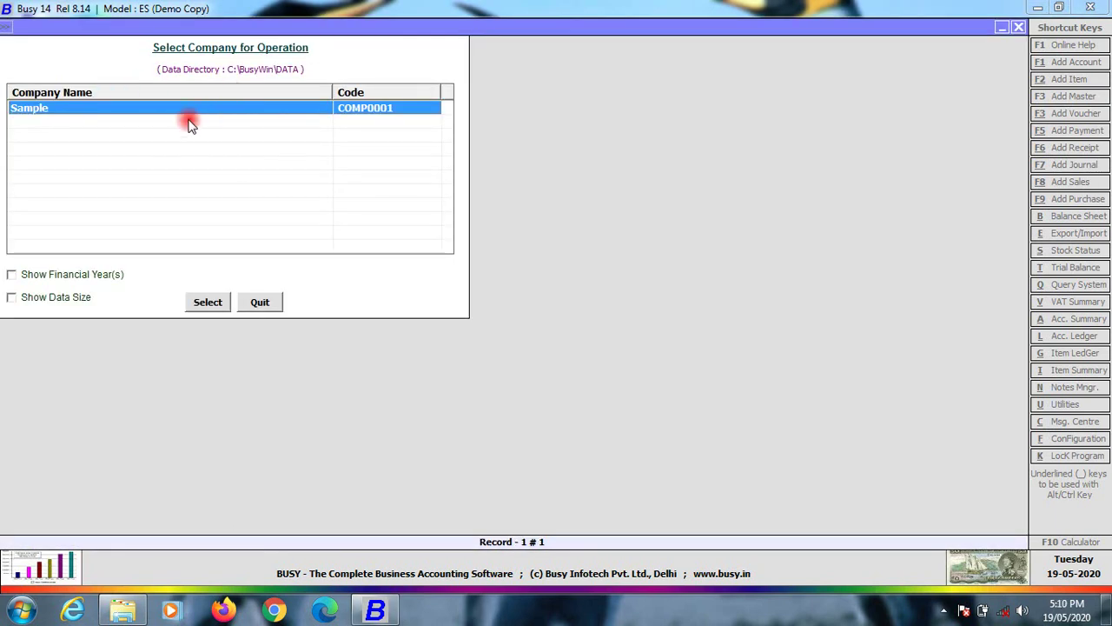
{"action": "left_click", "coordinate": [259, 303]}
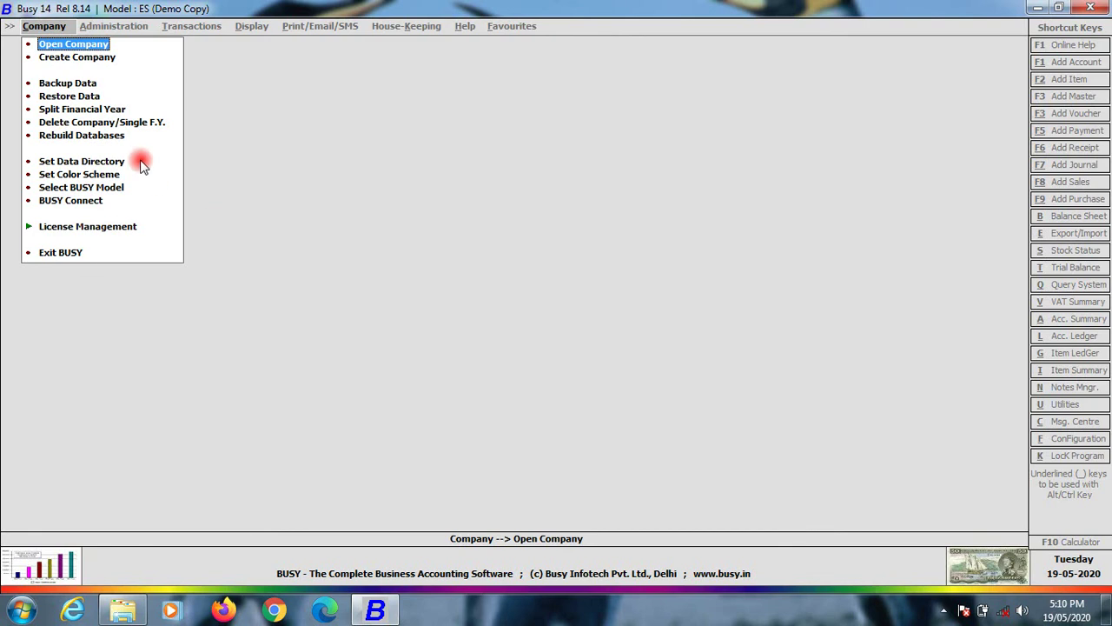
- Try to delete the Sample company, entering the superuser name and password
{"action": "left_click", "coordinate": [74, 123]}
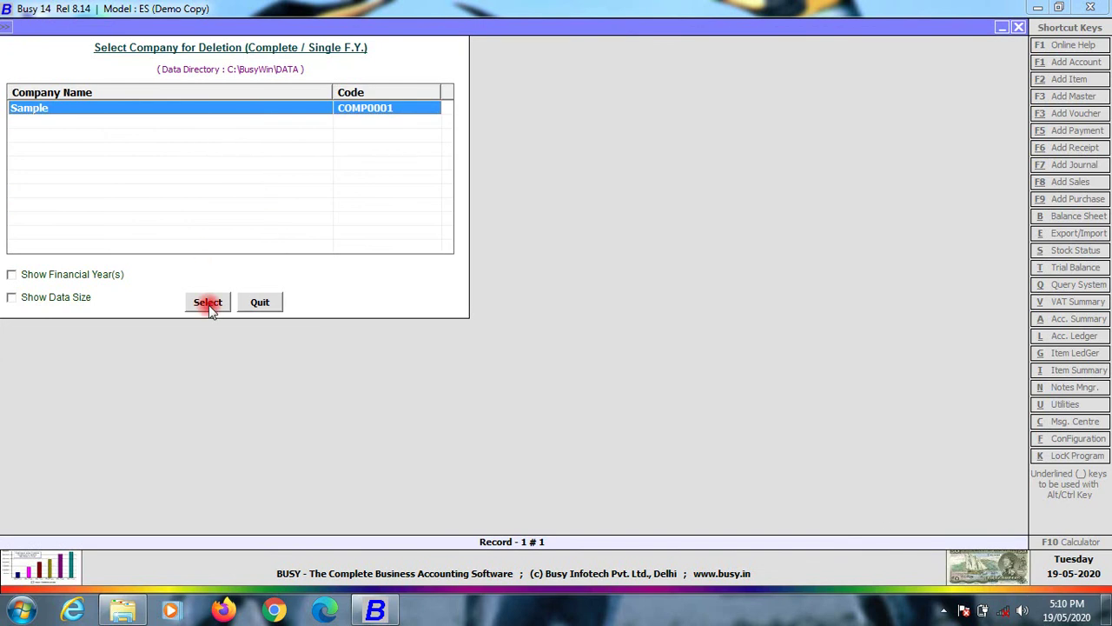
{"action": "left_click", "coordinate": [208, 304]}
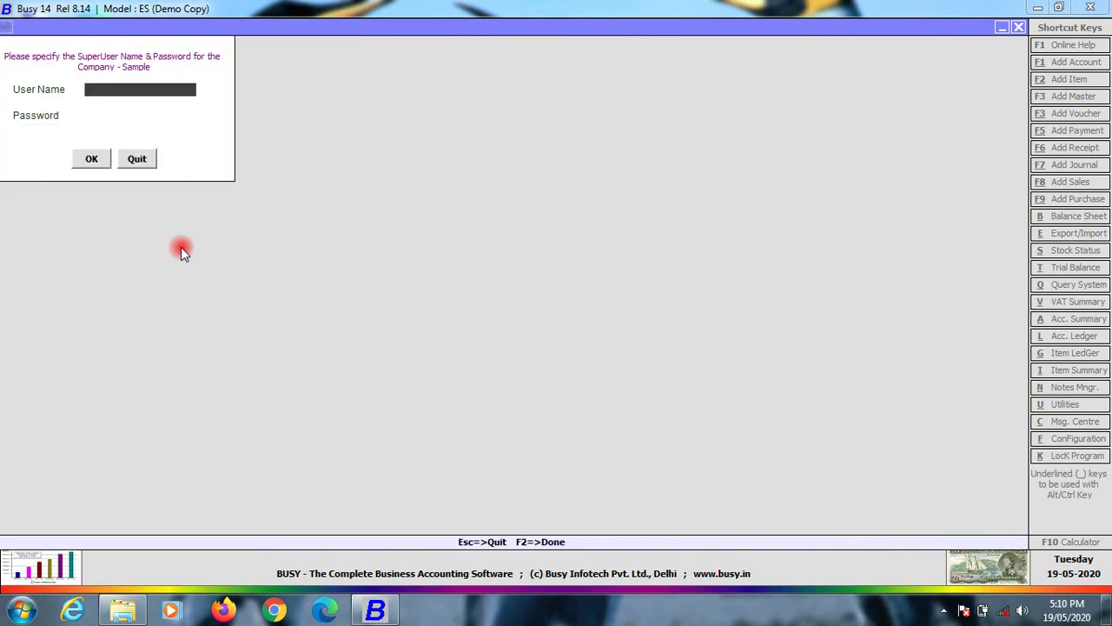
{"action": "type", "text": "raj"}
{"action": "key", "text": "Return"}
{"action": "type", "text": "***"}
{"action": "key", "text": "Return"}
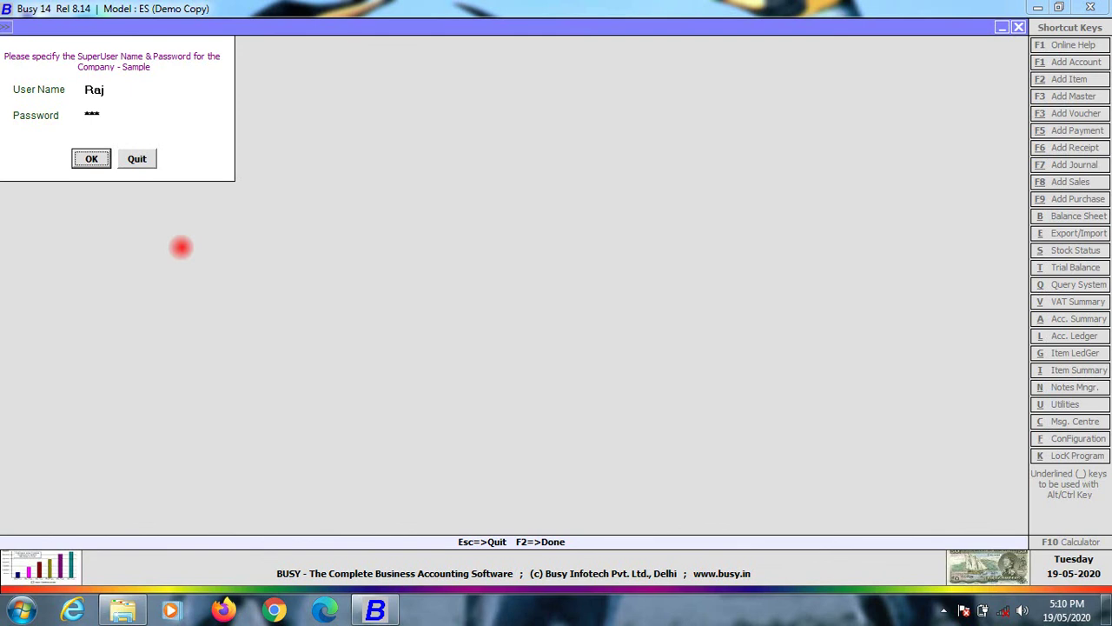
{"action": "key", "text": "Return"}
{"action": "key", "text": "Return"}
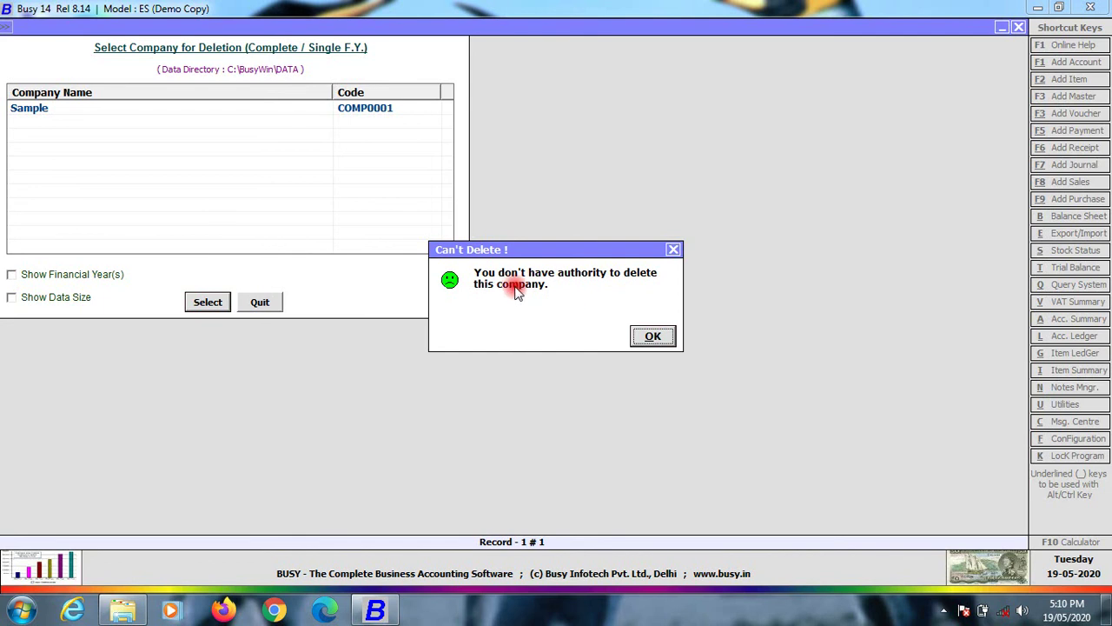
{"action": "left_click", "coordinate": [654, 339]}
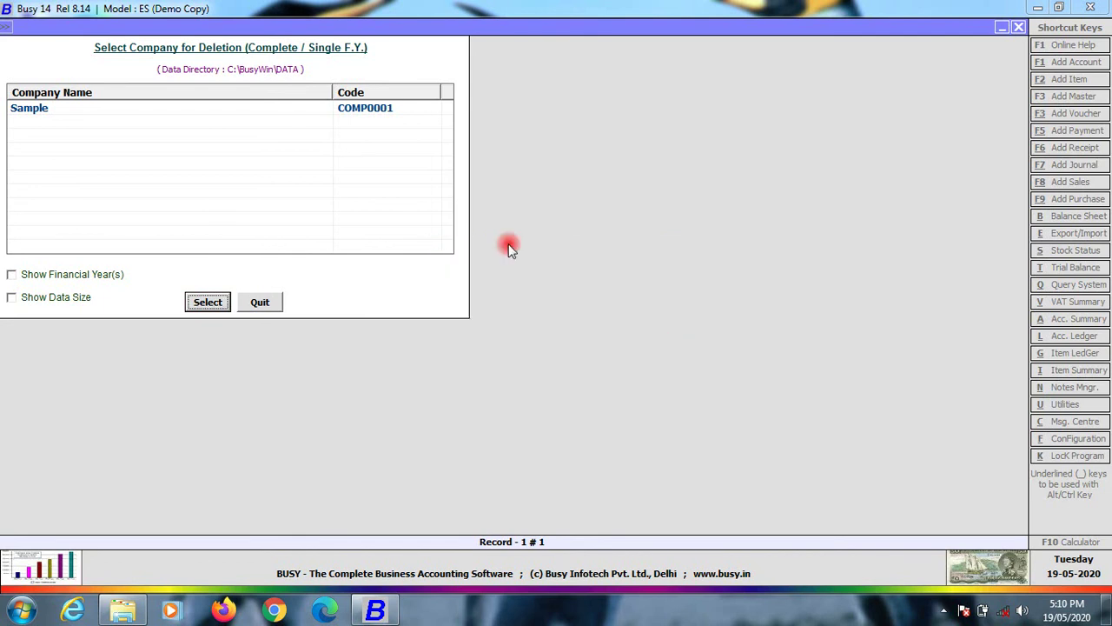
- Show the financial years and data size for Sample in the company deletion list, and quit the list without deleting
{"action": "left_click", "coordinate": [184, 107]}
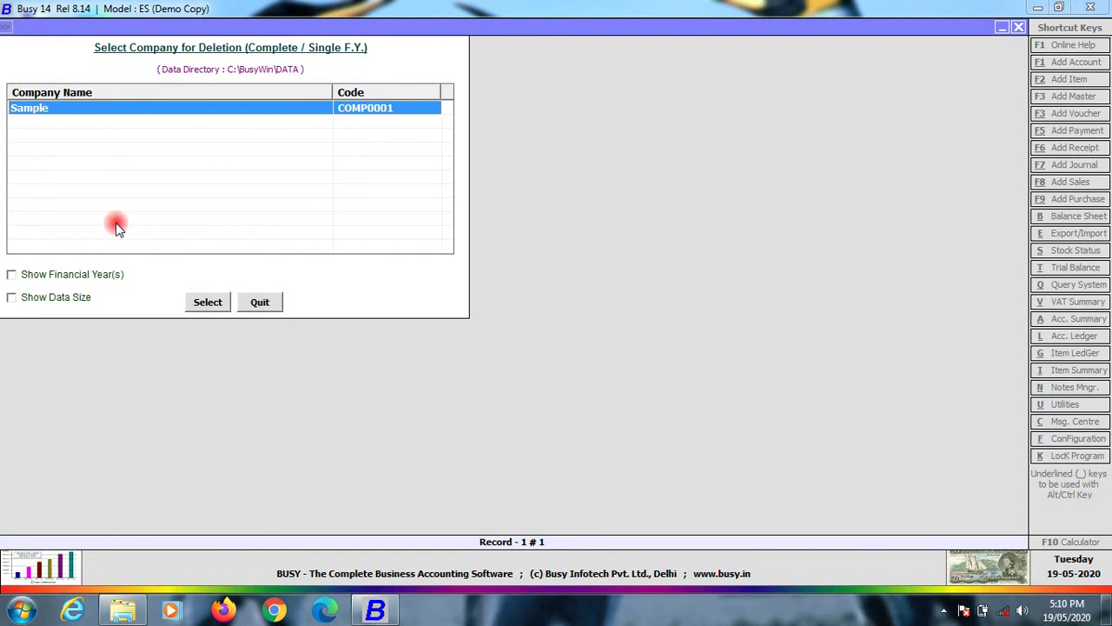
{"action": "left_click", "coordinate": [86, 276]}
{"action": "left_click", "coordinate": [86, 277]}
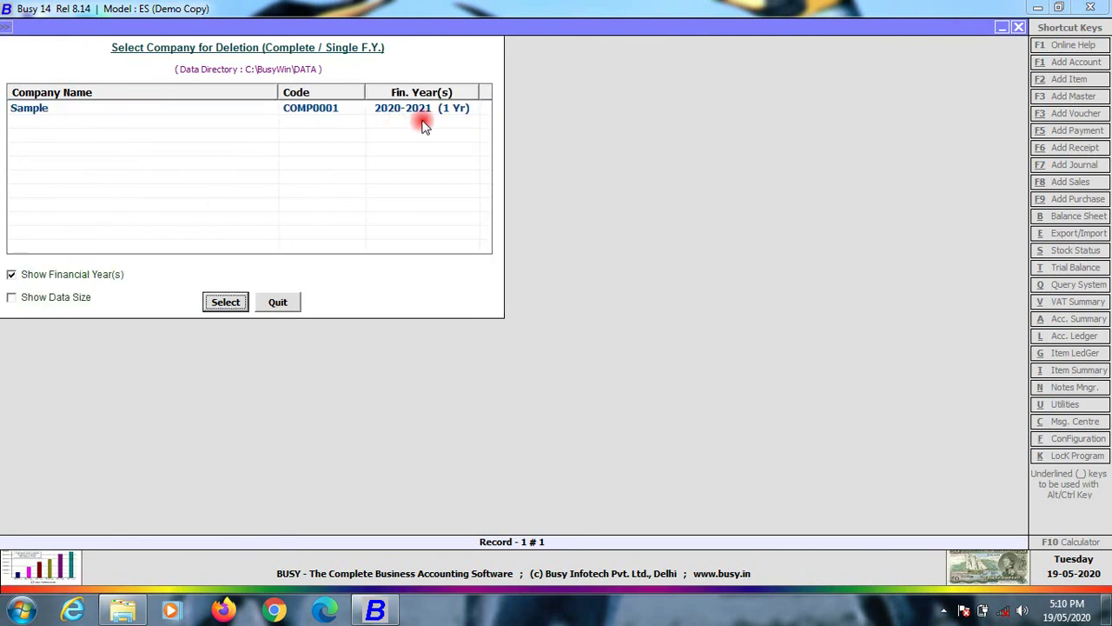
{"action": "left_click", "coordinate": [67, 298]}
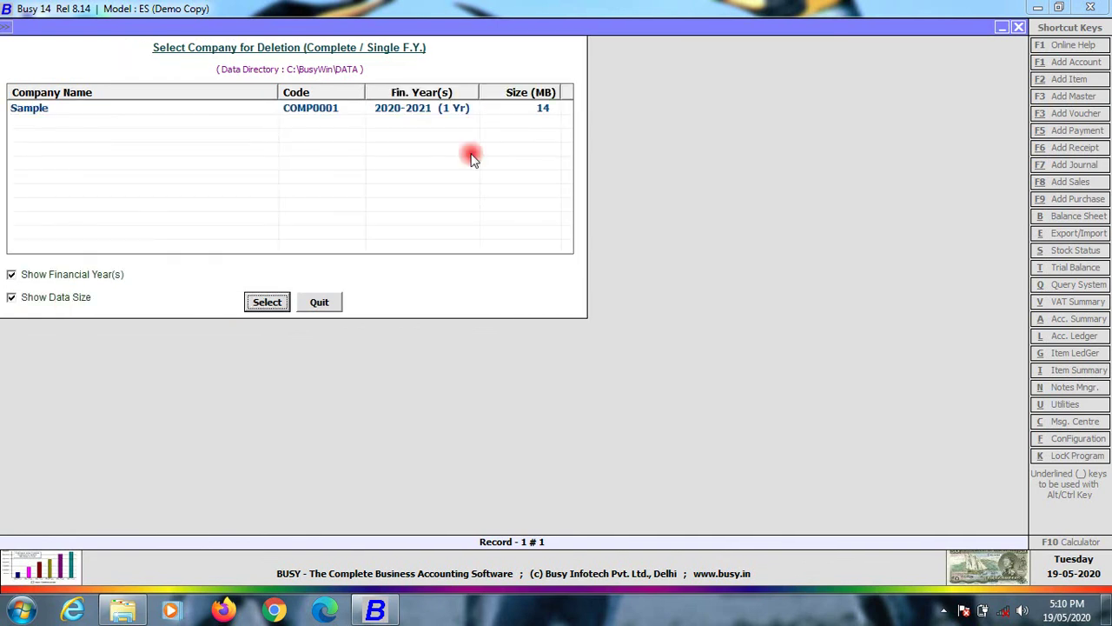
{"action": "left_click", "coordinate": [118, 276]}
{"action": "left_click", "coordinate": [81, 298]}
{"action": "left_click", "coordinate": [263, 301]}
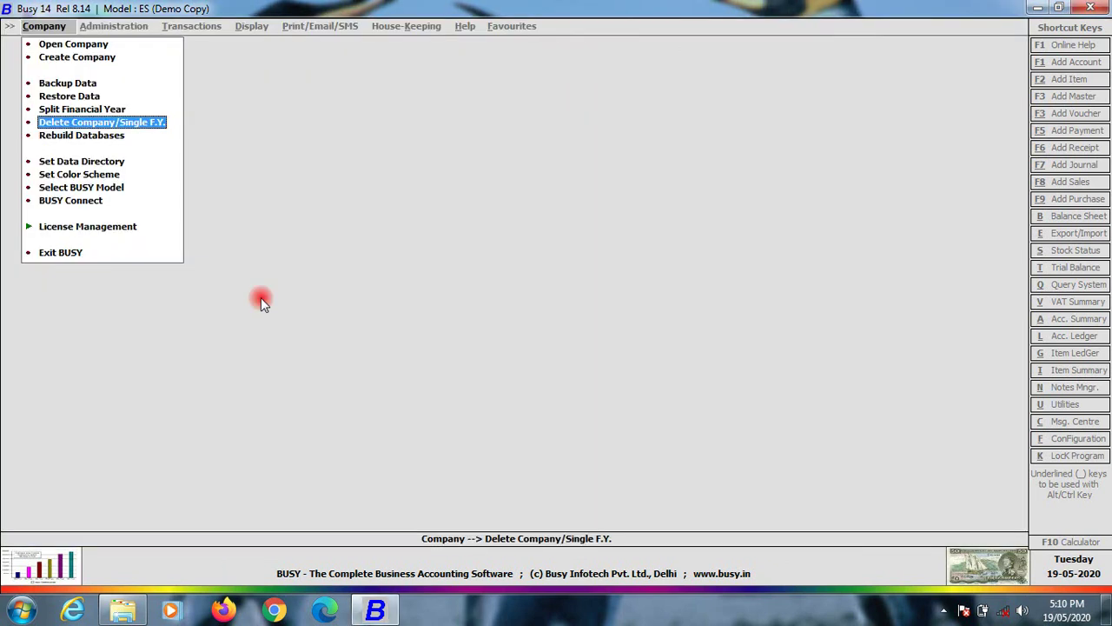
- Dismiss the list of companies to open and bring up a blank form for creating a company
{"action": "left_click", "coordinate": [78, 44]}
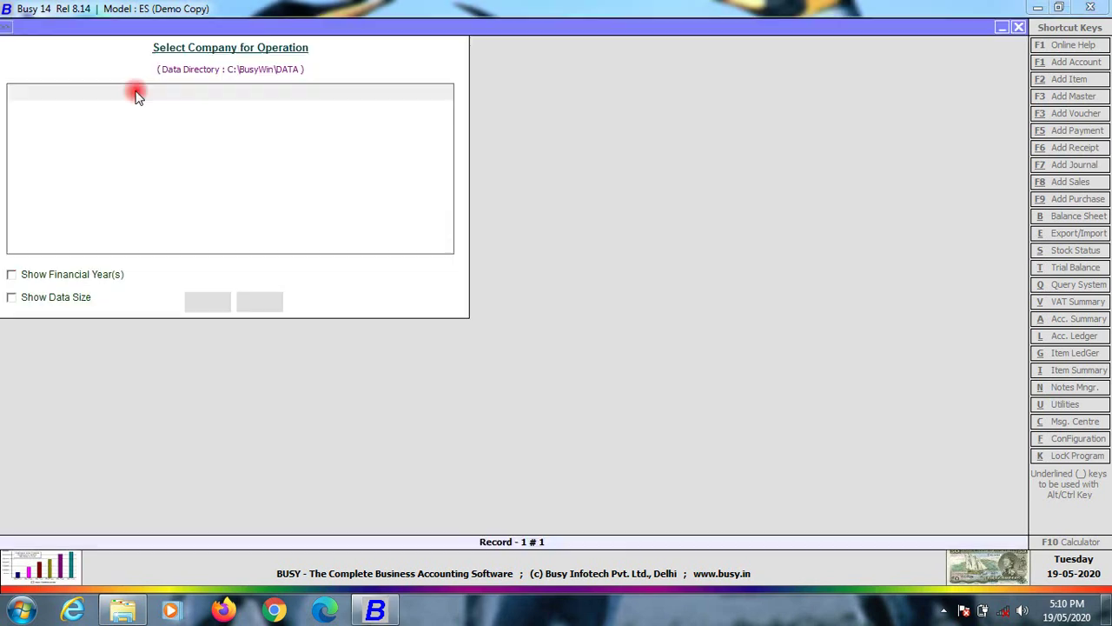
{"action": "left_click", "coordinate": [261, 302]}
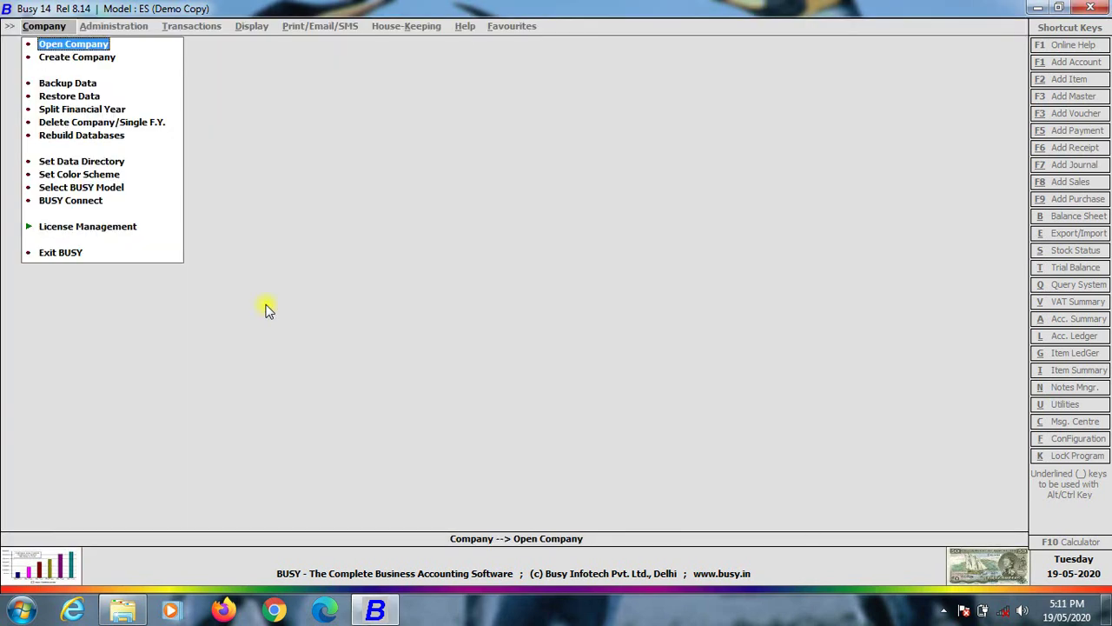
{"action": "left_click", "coordinate": [93, 57]}
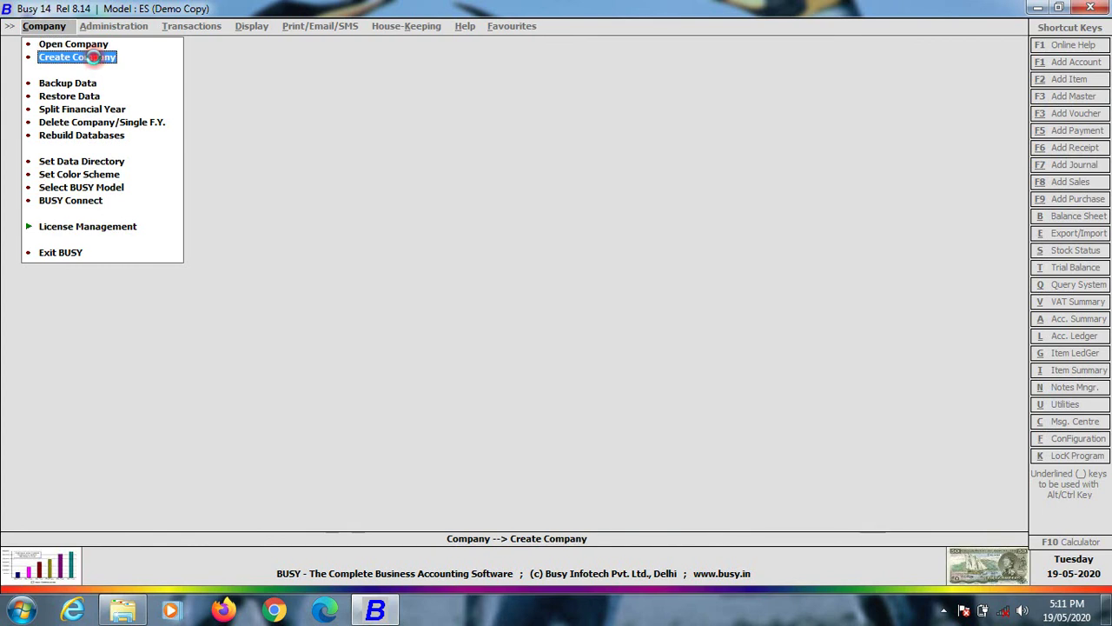
{"action": "left_click", "coordinate": [93, 57]}
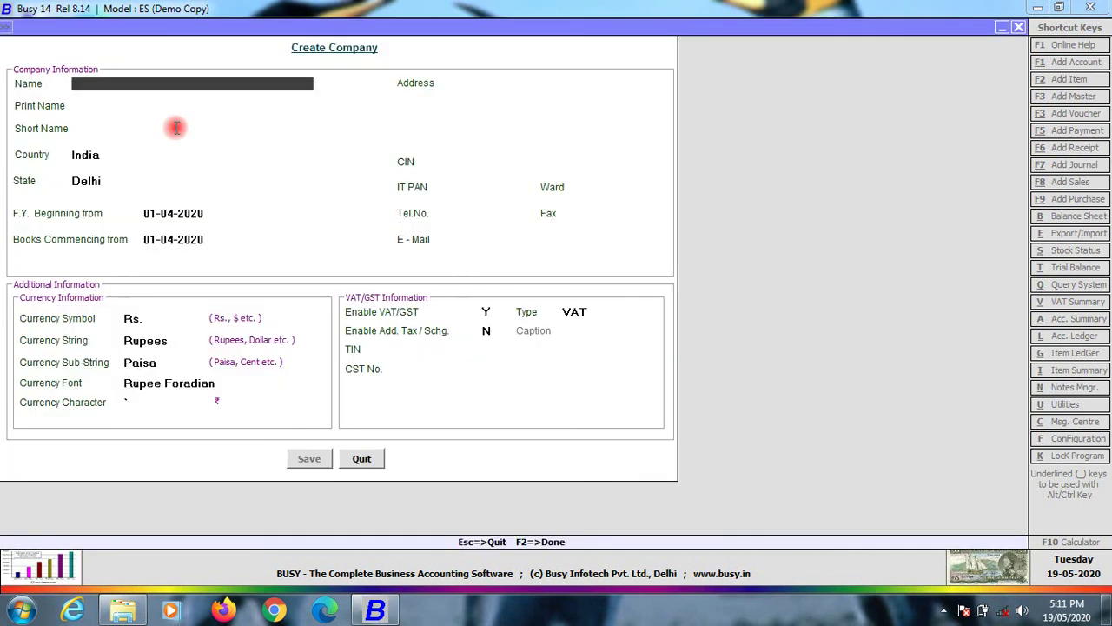
- Enter SMS as the name of the new company
{"action": "type", "text": "s"}
{"action": "key", "text": "BackSpace"}
{"action": "type", "text": "SMS"}
{"action": "key", "text": "Return"}
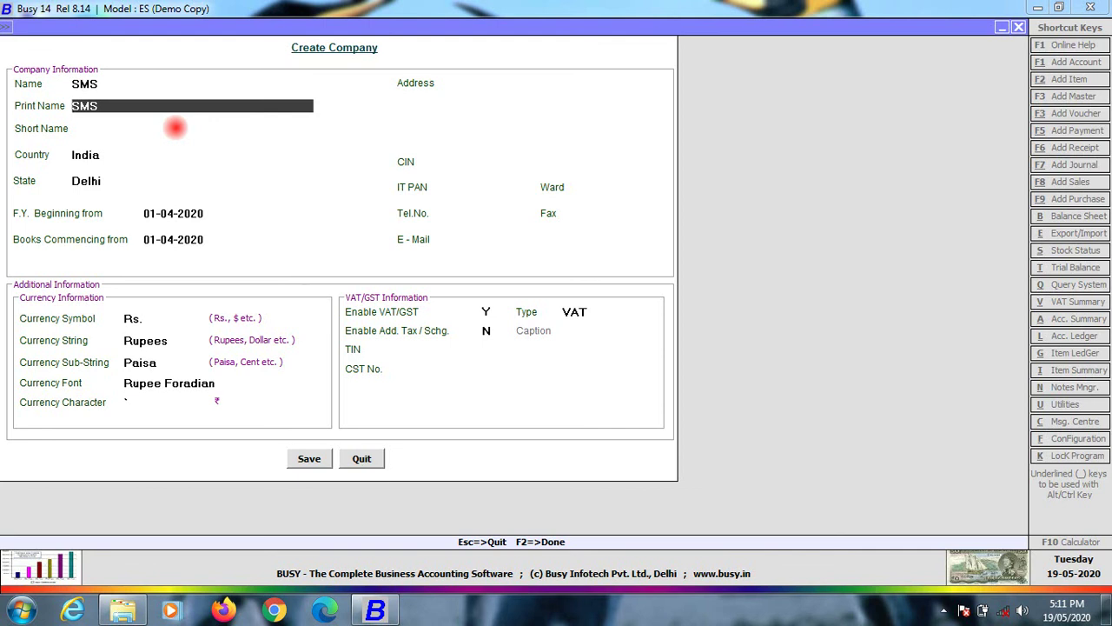
- Replace the company's print name with "School MANAGMENT SYSTEM"
{"action": "left_click", "coordinate": [137, 105]}
{"action": "key", "text": "BackSpace"}
{"action": "key", "text": "BackSpace"}
{"action": "key", "text": "BackSpace"}
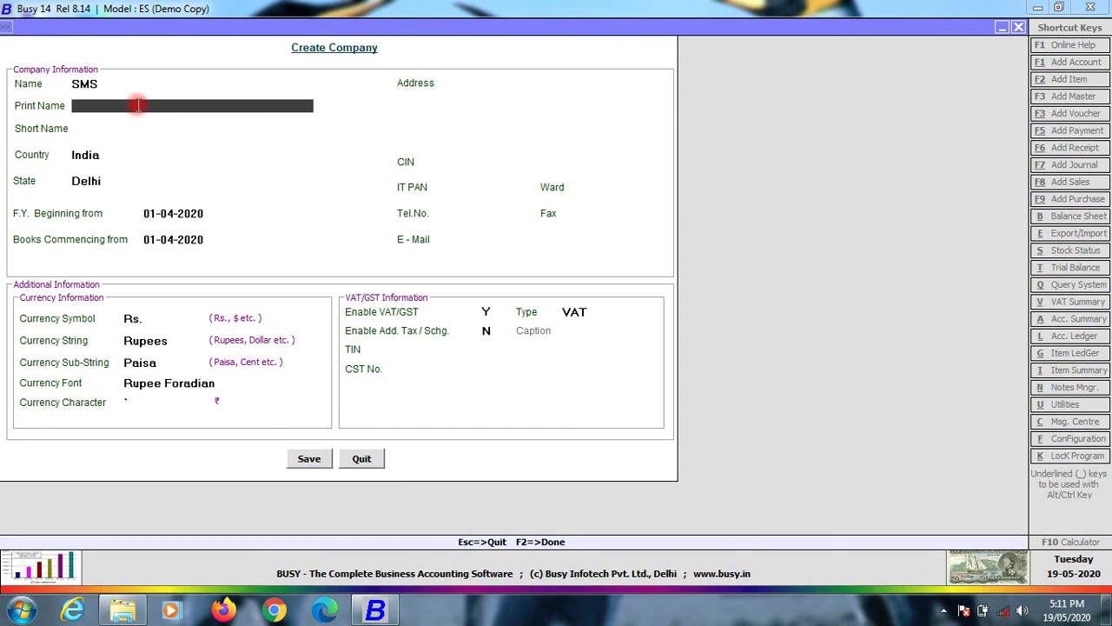
{"action": "type", "text": "S"}
{"action": "type", "text": "oft"}
{"action": "key", "text": "BackSpace"}
{"action": "key", "text": "BackSpace"}
{"action": "key", "text": "BackSpace"}
{"action": "type", "text": "ch"}
{"action": "type", "text": "ool"}
{"action": "type", "text": " S"}
{"action": "key", "text": "BackSpace"}
{"action": "type", "text": "MANAGMENT"}
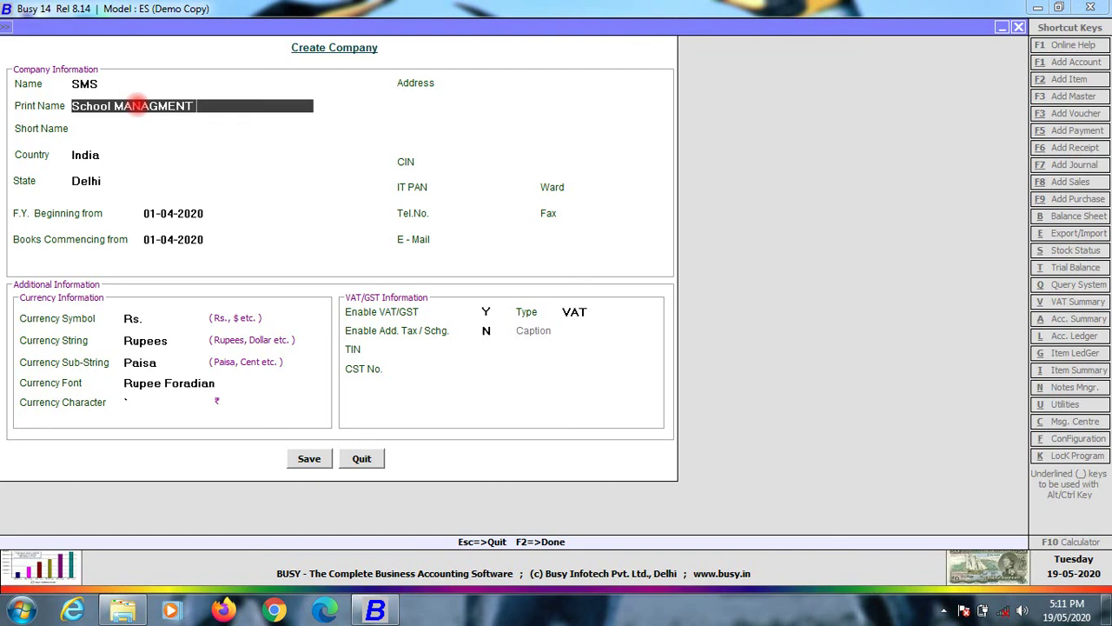
{"action": "type", "text": " SYSTEM"}
{"action": "key", "text": "Return"}
- Set the company's short name to SMS
{"action": "key", "text": "Return"}
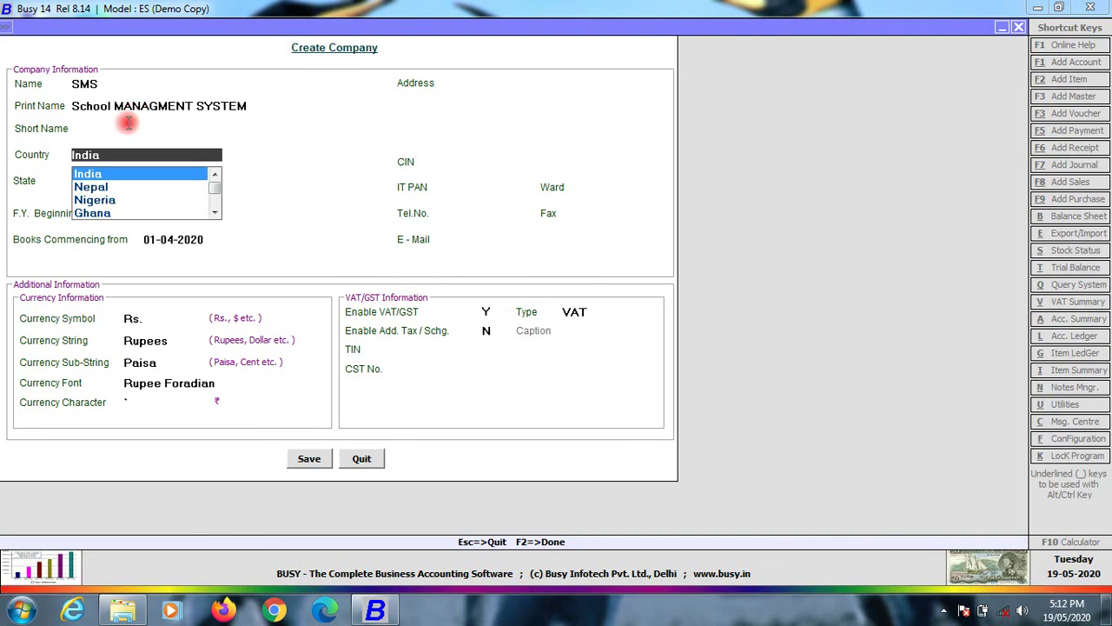
{"action": "left_click", "coordinate": [127, 129]}
{"action": "type", "text": "S"}
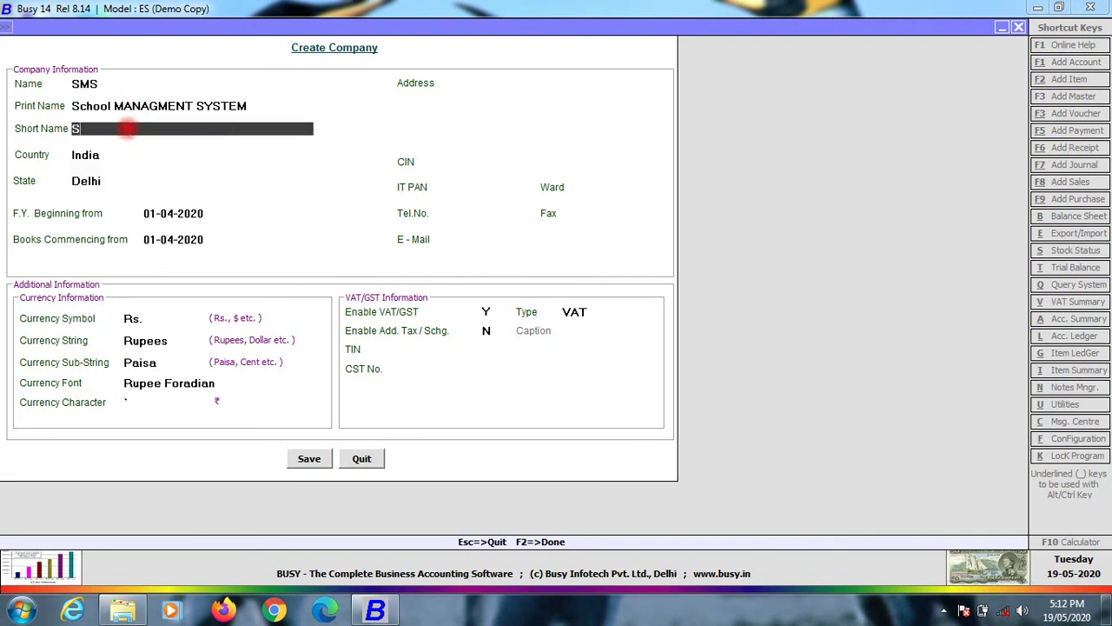
{"action": "type", "text": "MS"}
{"action": "key", "text": "Return"}
- Keep India as the country, choose Rajasthan as the state, and accept 01-04-2020 for the financial year and books start dates
{"action": "key", "text": "Return"}
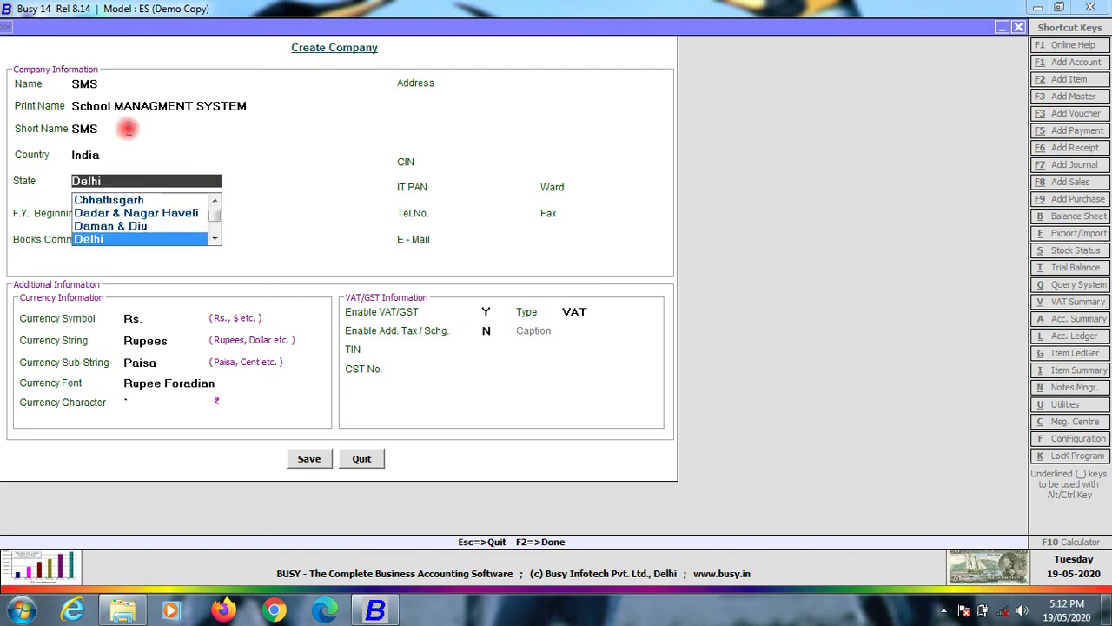
{"action": "type", "text": "R"}
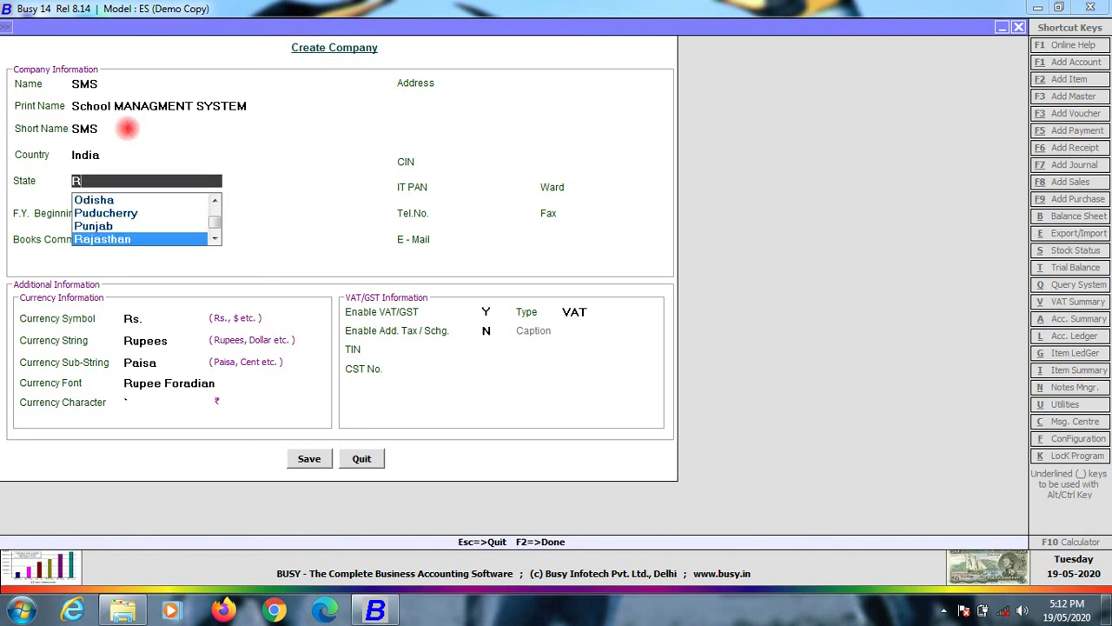
{"action": "key", "text": "Return"}
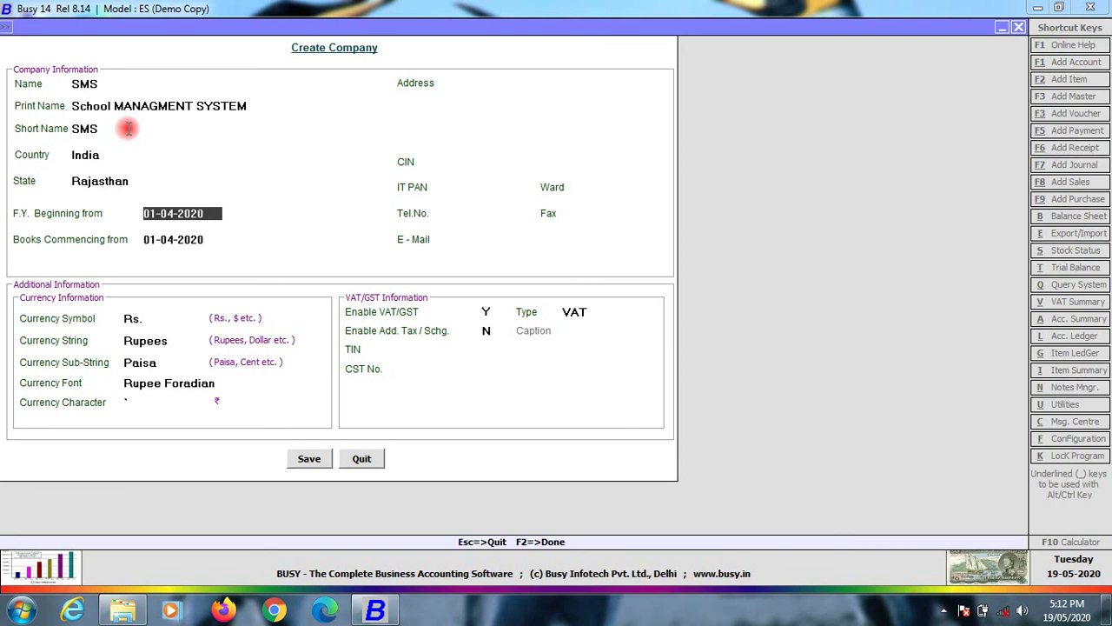
{"action": "key", "text": "Return"}
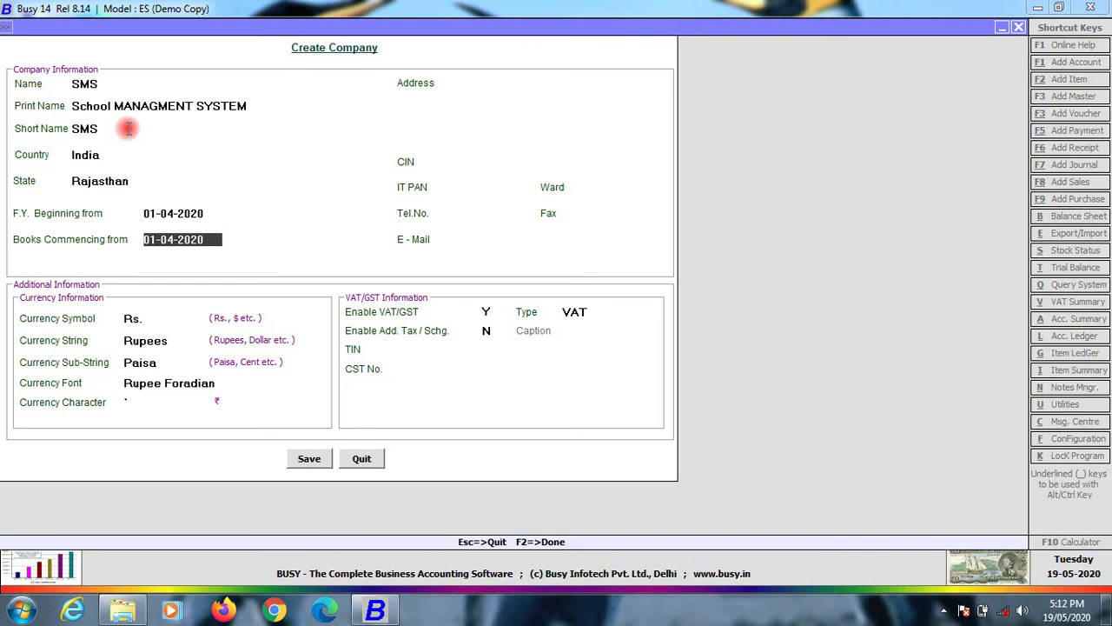
{"action": "key", "text": "Return"}
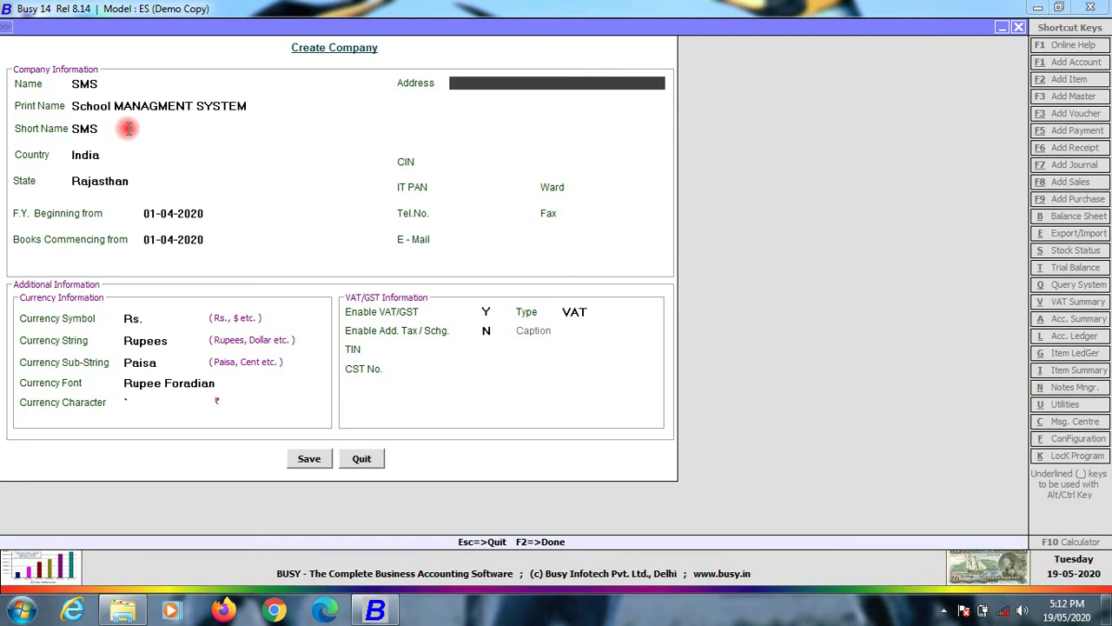
- Leave the company's address, CIN, IT PAN, ward, telephone, fax and e-mail fields blank
{"action": "key", "text": "Return"}
{"action": "key", "text": "Return"}
{"action": "key", "text": "Return"}
{"action": "key", "text": "Return"}
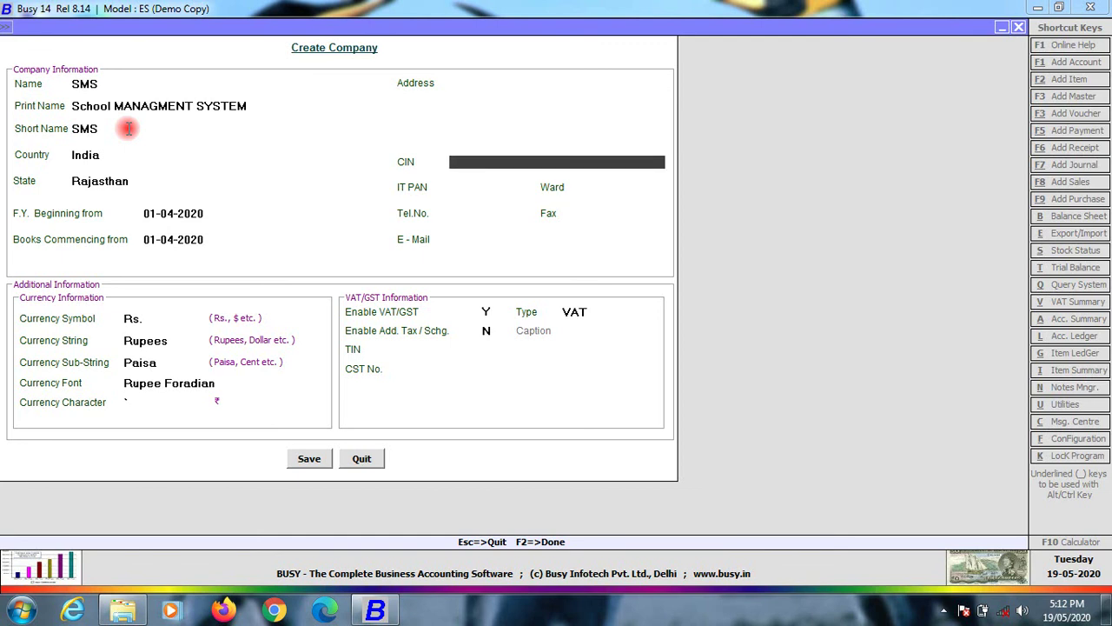
{"action": "key", "text": "Return"}
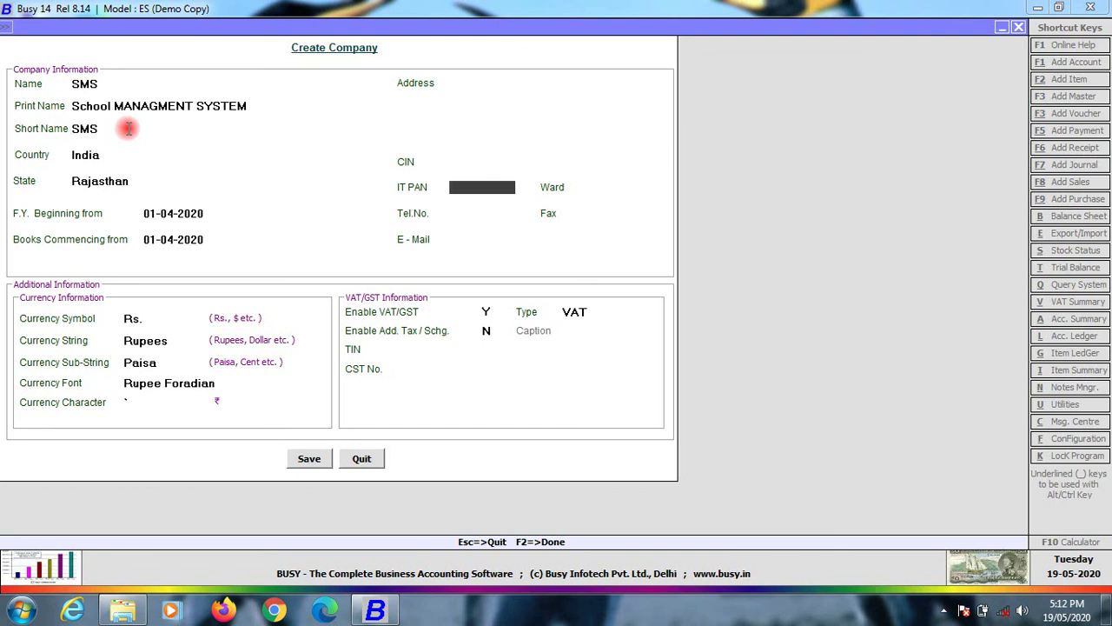
{"action": "key", "text": "Return"}
{"action": "key", "text": "Return"}
{"action": "key", "text": "Return"}
{"action": "key", "text": "Return"}
{"action": "key", "text": "Return"}
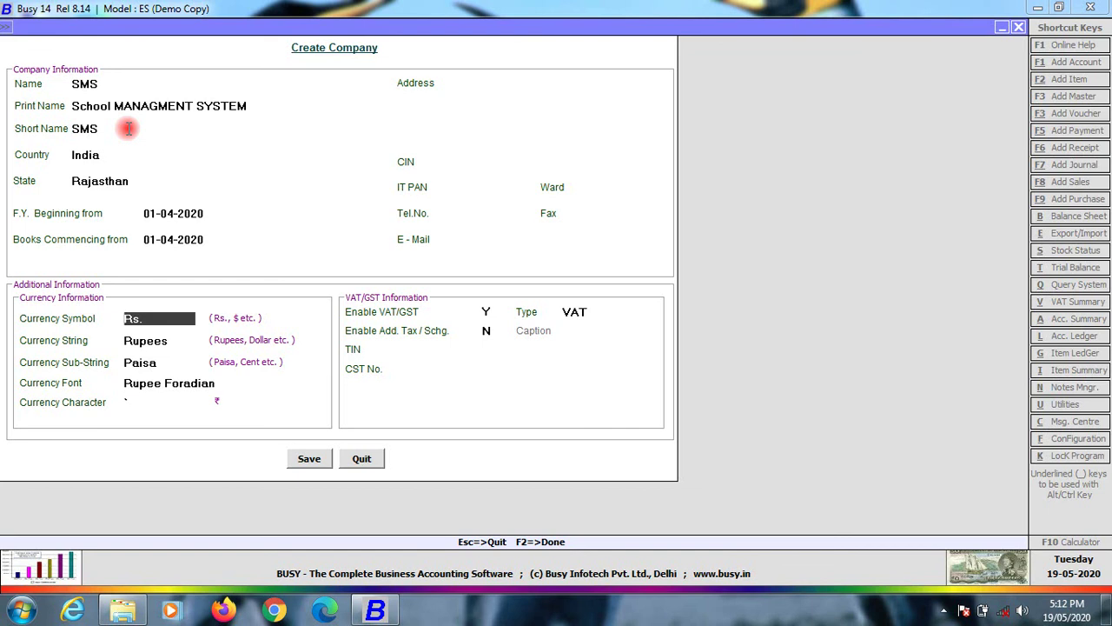
- Accept the default rupee currency information and set Enable VAT/GST to N
{"action": "key", "text": "Return"}
{"action": "key", "text": "Return"}
{"action": "key", "text": "Return"}
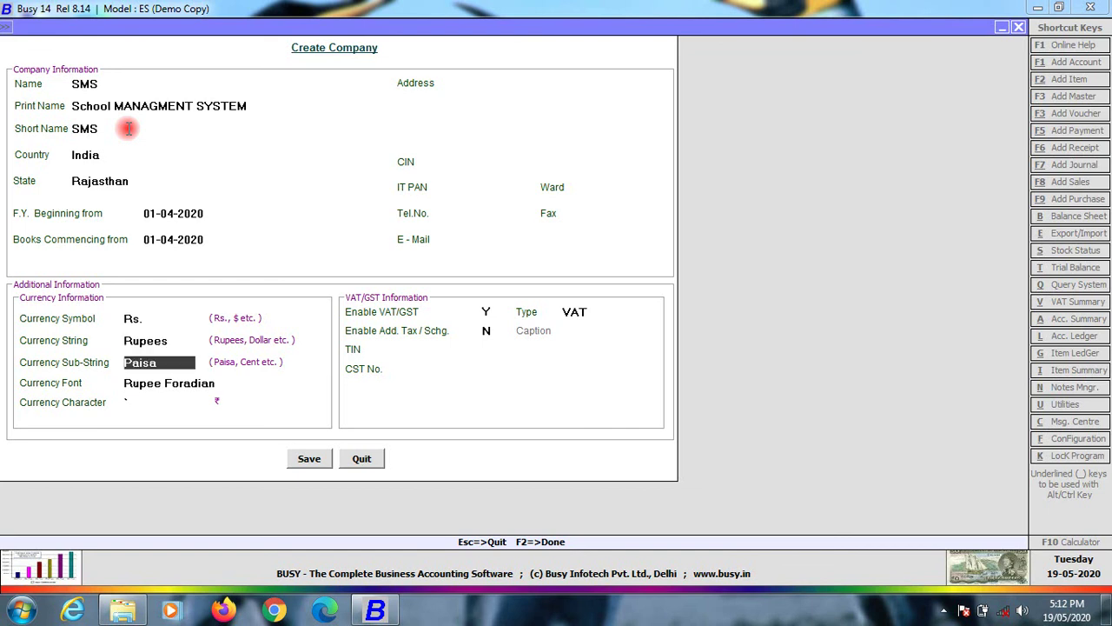
{"action": "key", "text": "Return"}
{"action": "key", "text": "Return"}
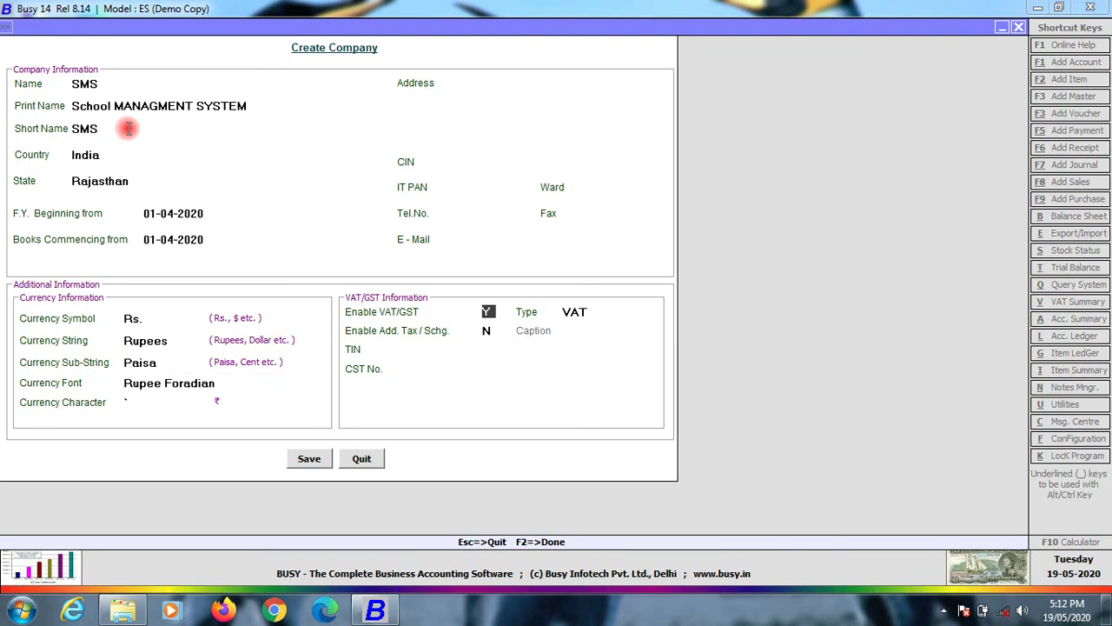
{"action": "type", "text": "N"}
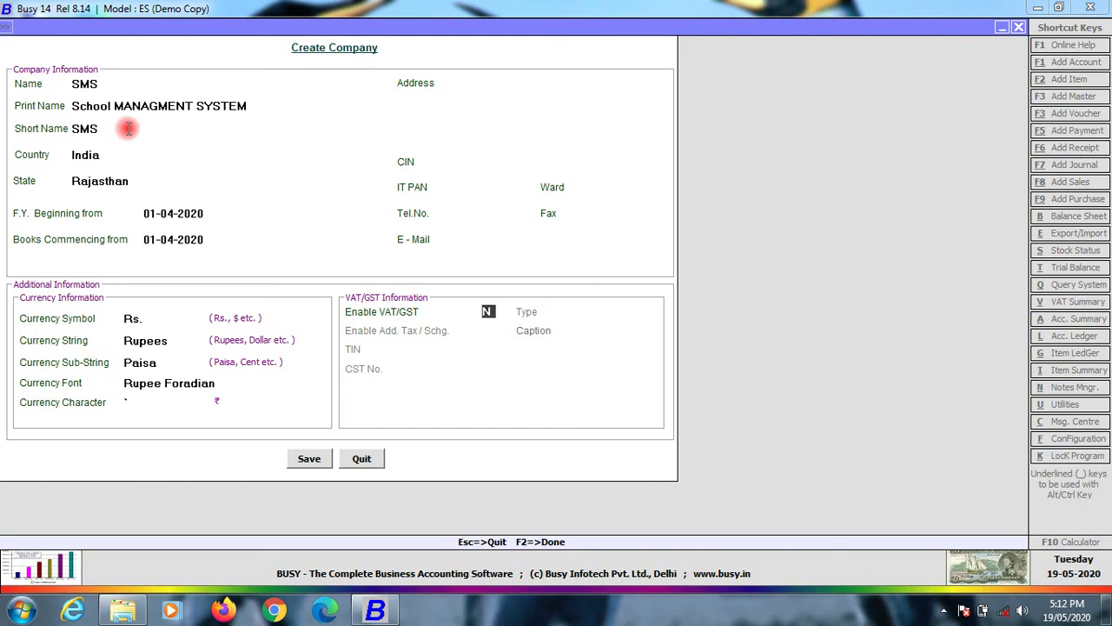
{"action": "key", "text": "Return"}
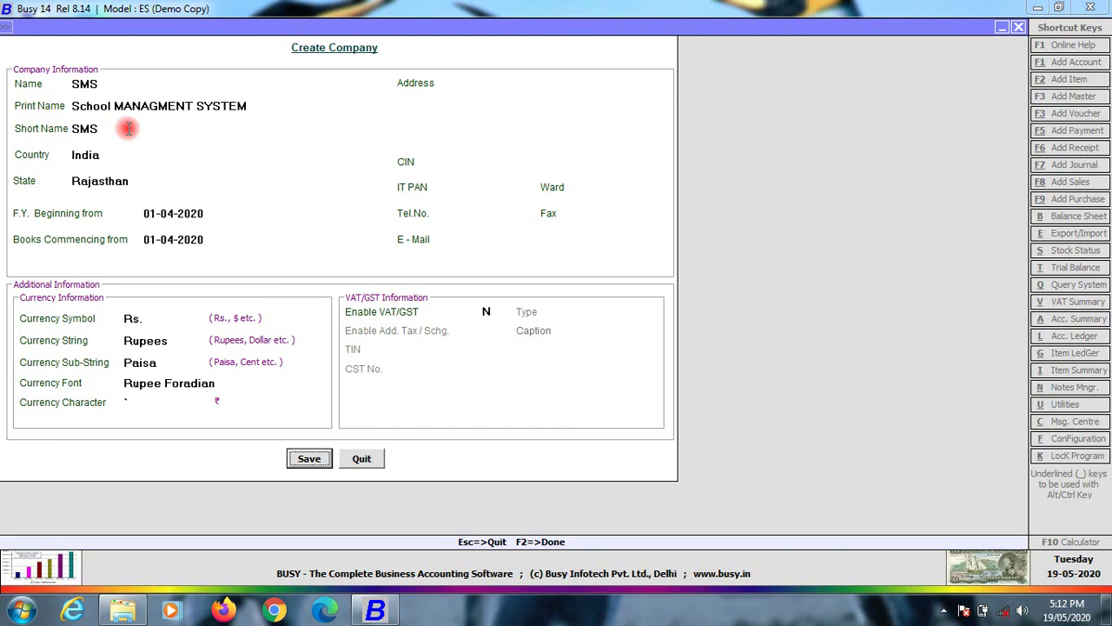
- Save the new company without copying masters, configuration or users from an existing company, and acknowledge its creation
{"action": "key", "text": "Return"}
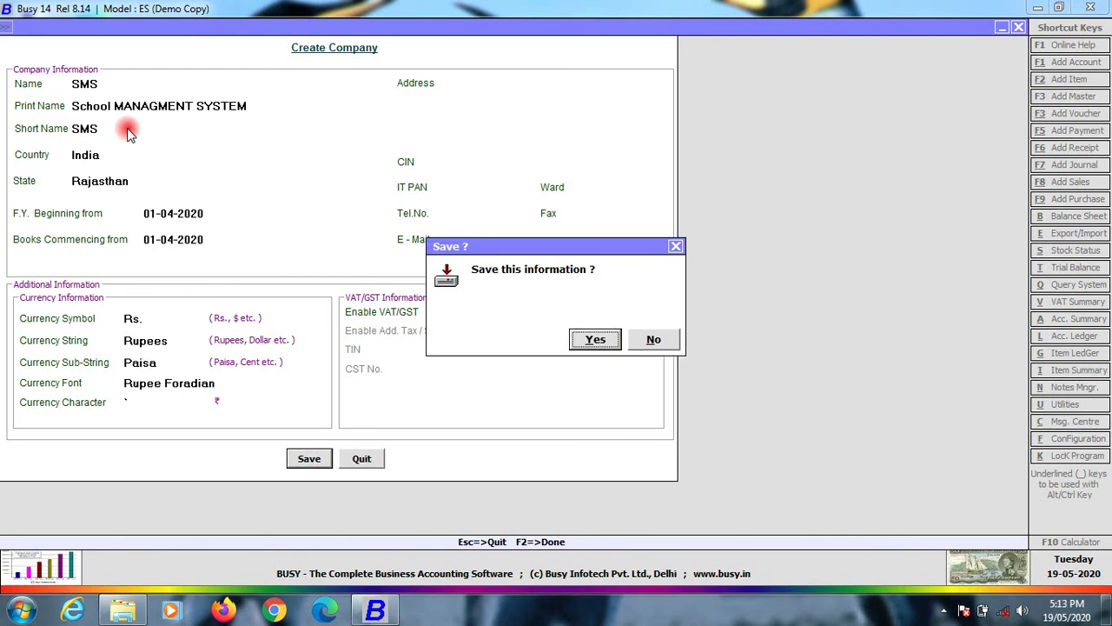
{"action": "key", "text": "Return"}
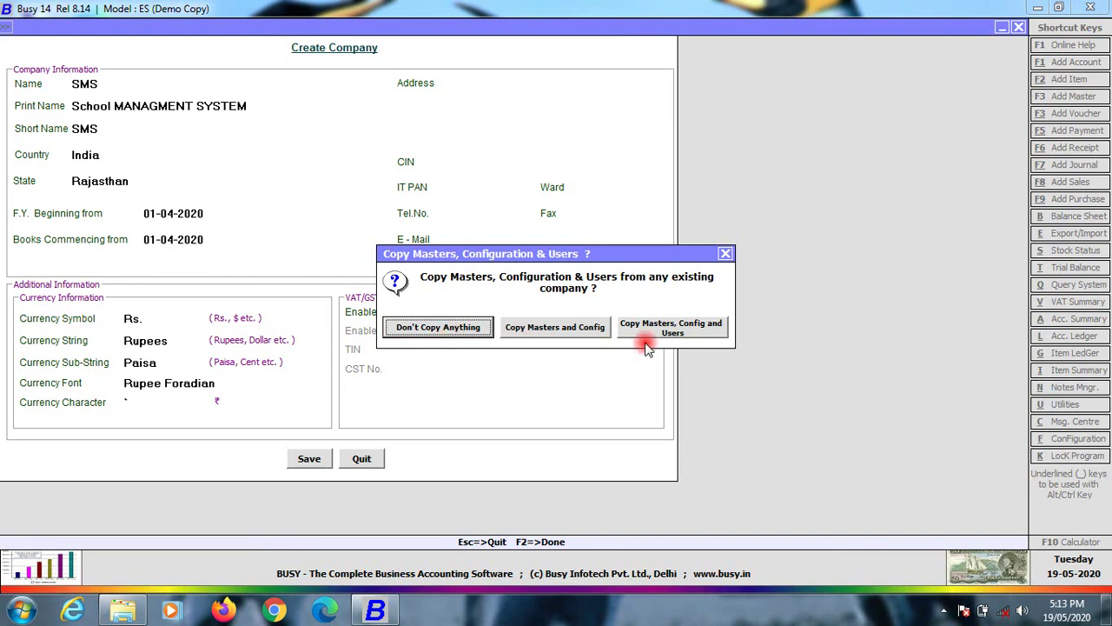
{"action": "left_click", "coordinate": [439, 328]}
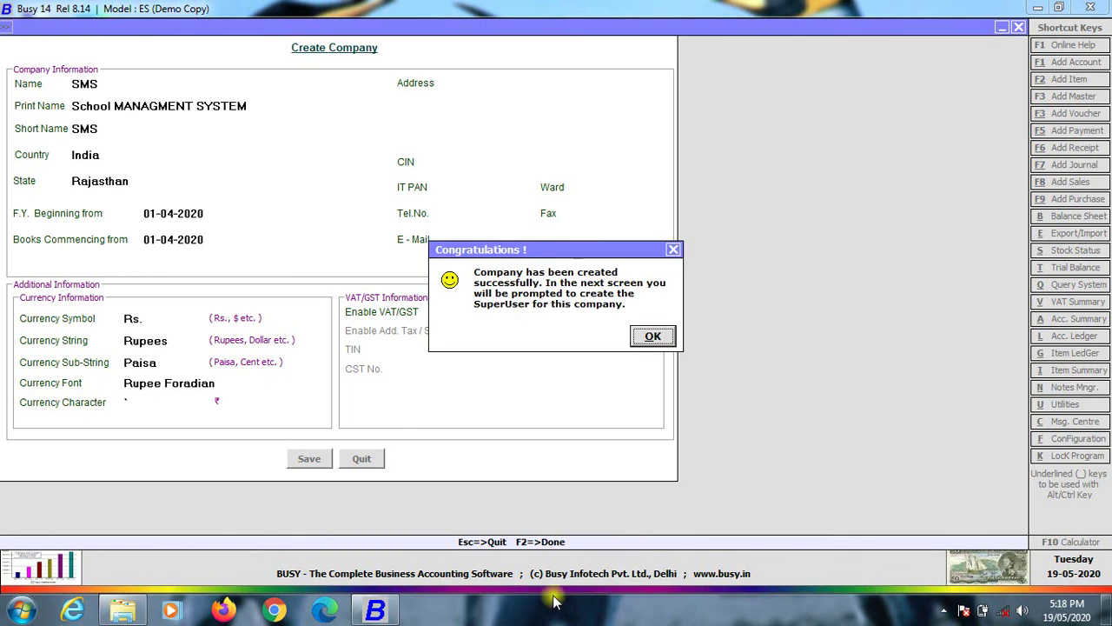
{"action": "left_click", "coordinate": [554, 599]}
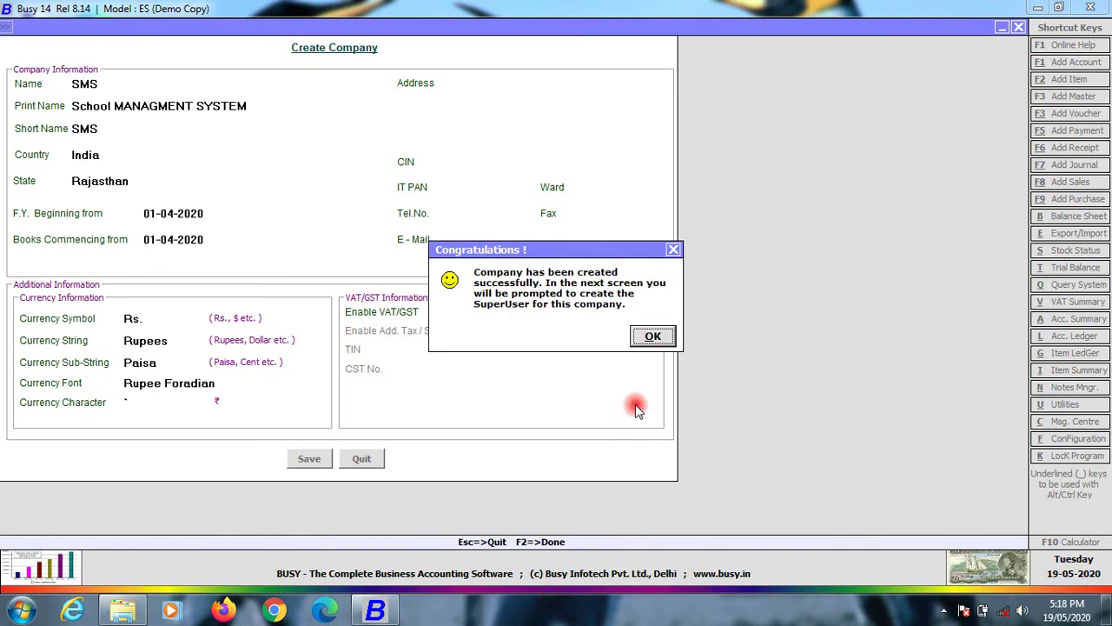
{"action": "left_click", "coordinate": [650, 339]}
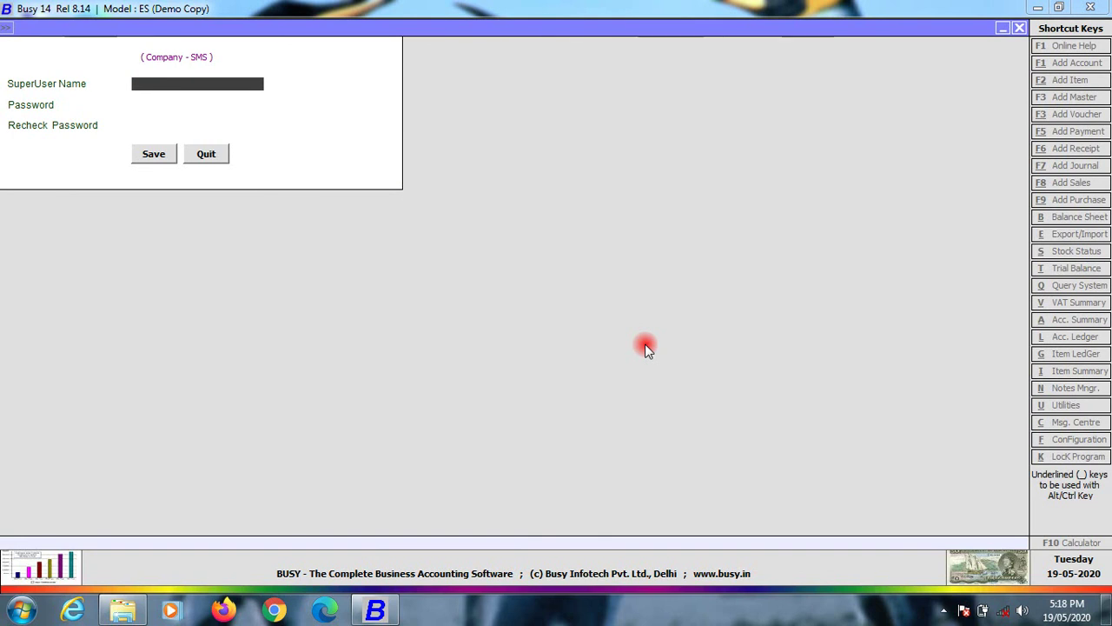
- Create the SMS company's superuser by entering a superuser name and the password twice, and save it
{"action": "type", "text": "RAJ"}
{"action": "key", "text": "Return"}
{"action": "type", "text": "**"}
{"action": "key", "text": "Return"}
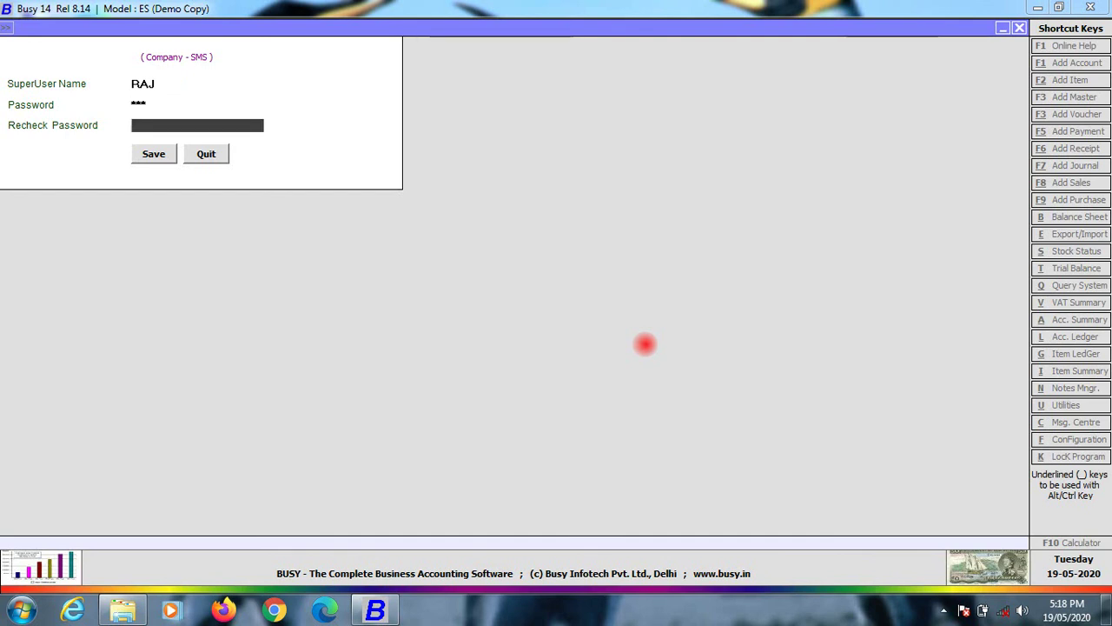
{"action": "type", "text": "***"}
{"action": "key", "text": "Return"}
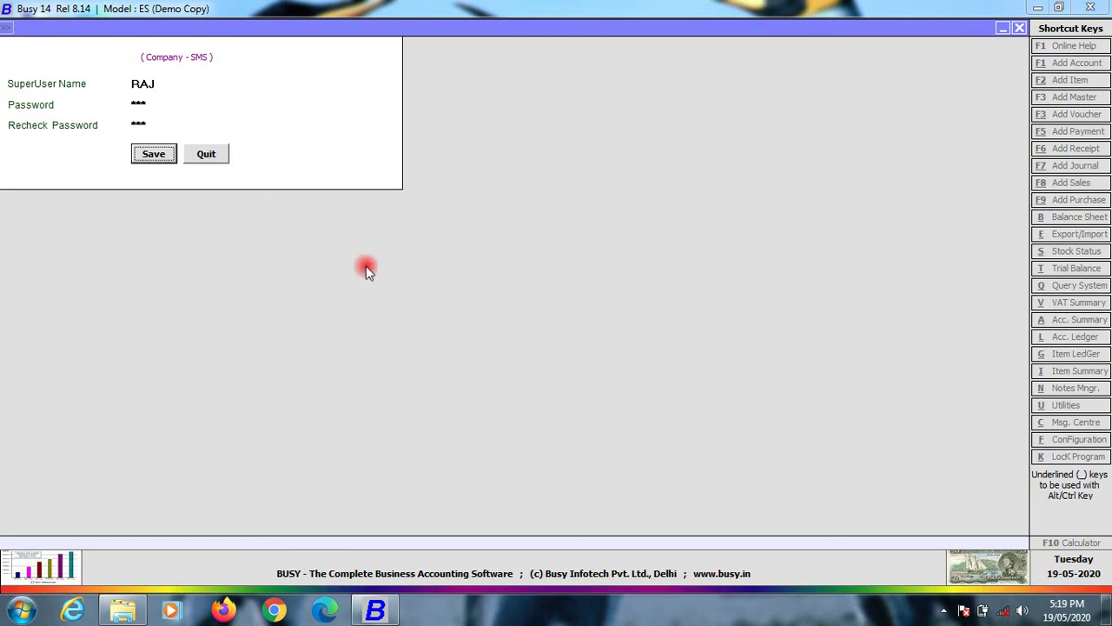
{"action": "left_click", "coordinate": [167, 156]}
{"action": "left_click", "coordinate": [169, 159]}
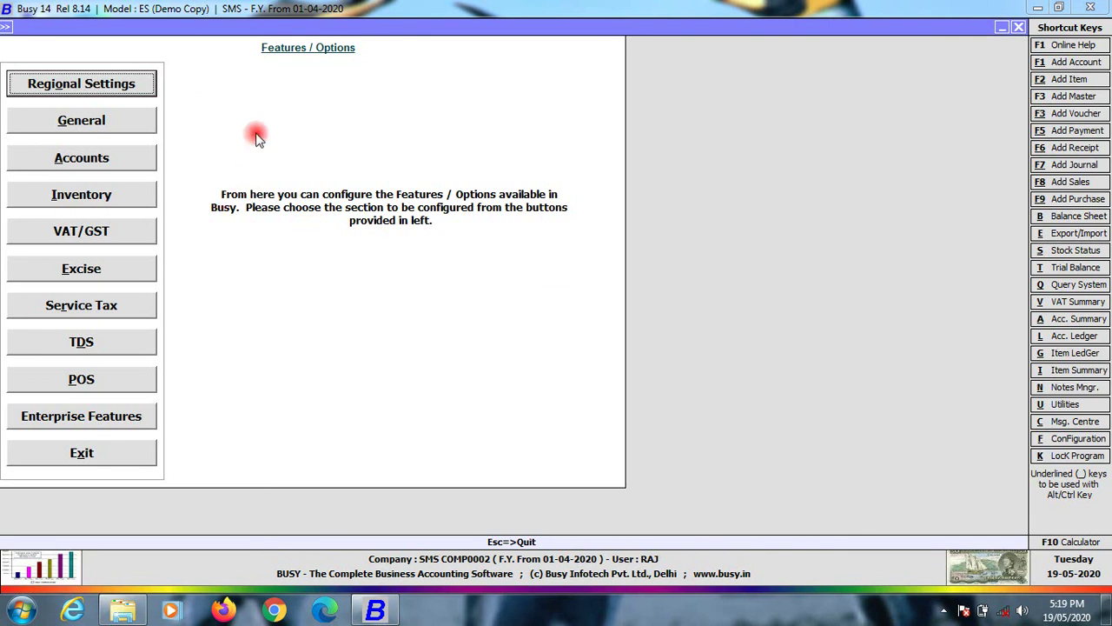
- Choose the DD/MM/YYYY date format in the regional settings and save them
{"action": "left_click", "coordinate": [115, 87]}
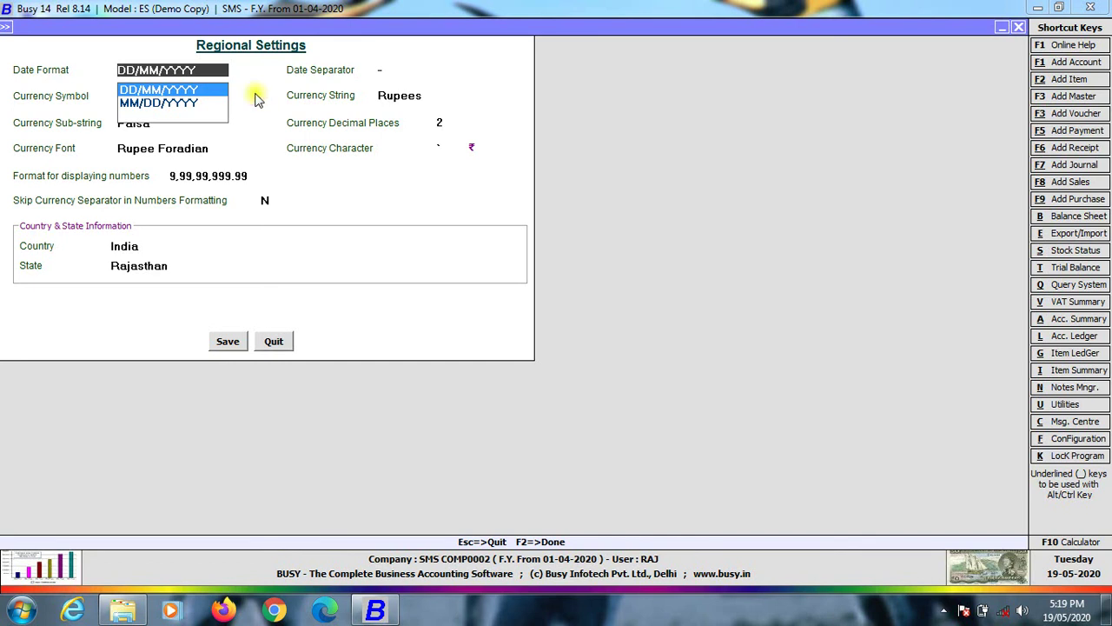
{"action": "left_click", "coordinate": [216, 91]}
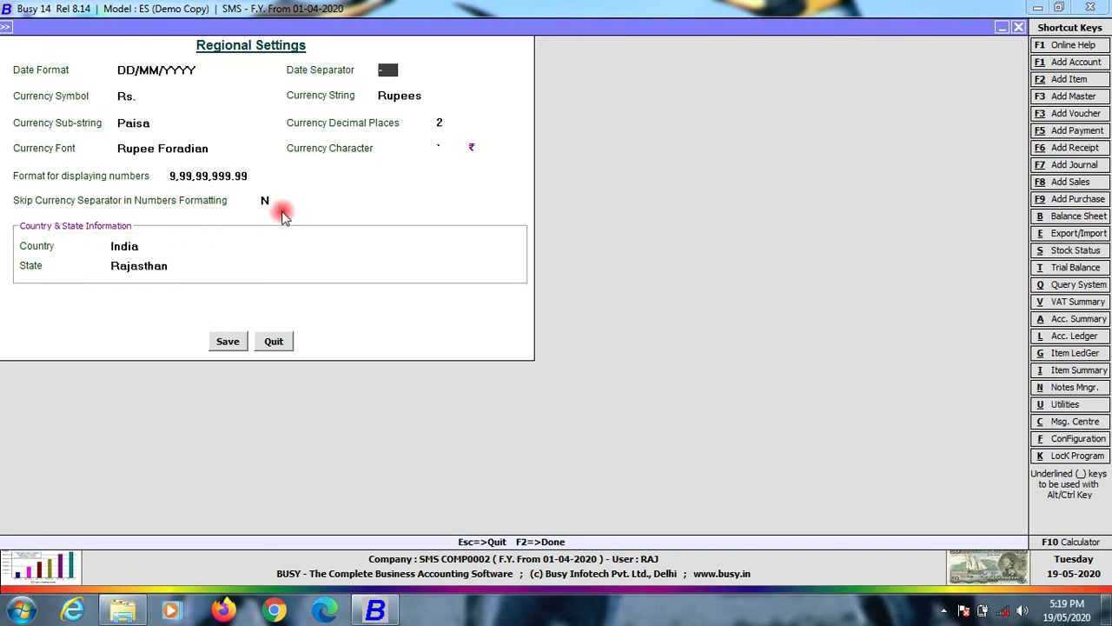
{"action": "left_click", "coordinate": [228, 340]}
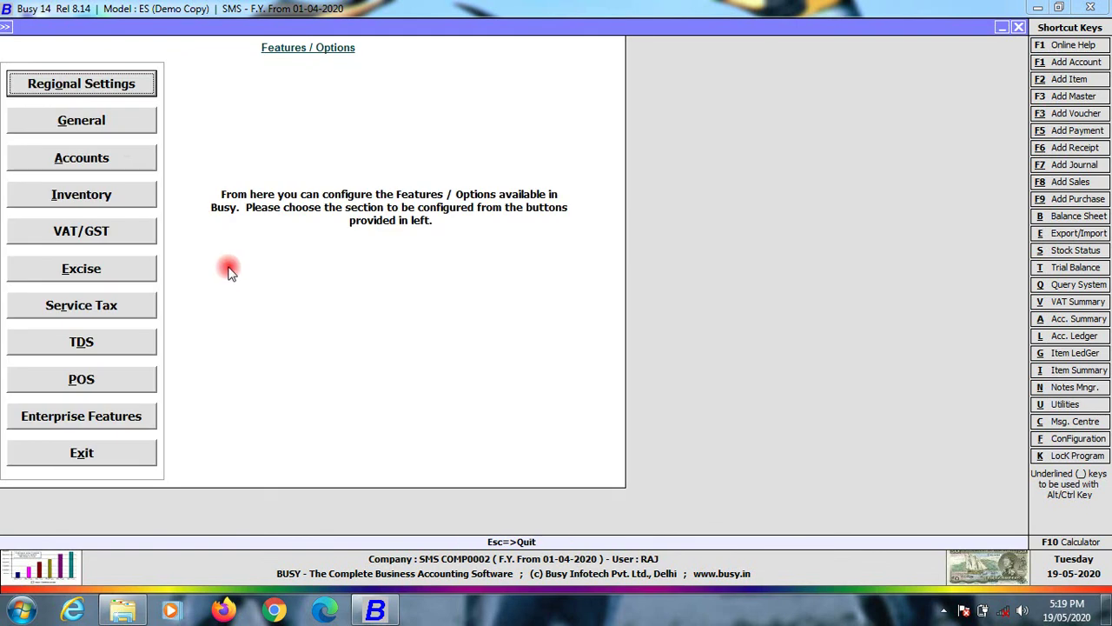
- Save the General features with their default options and exit the features configuration
{"action": "left_click", "coordinate": [82, 121]}
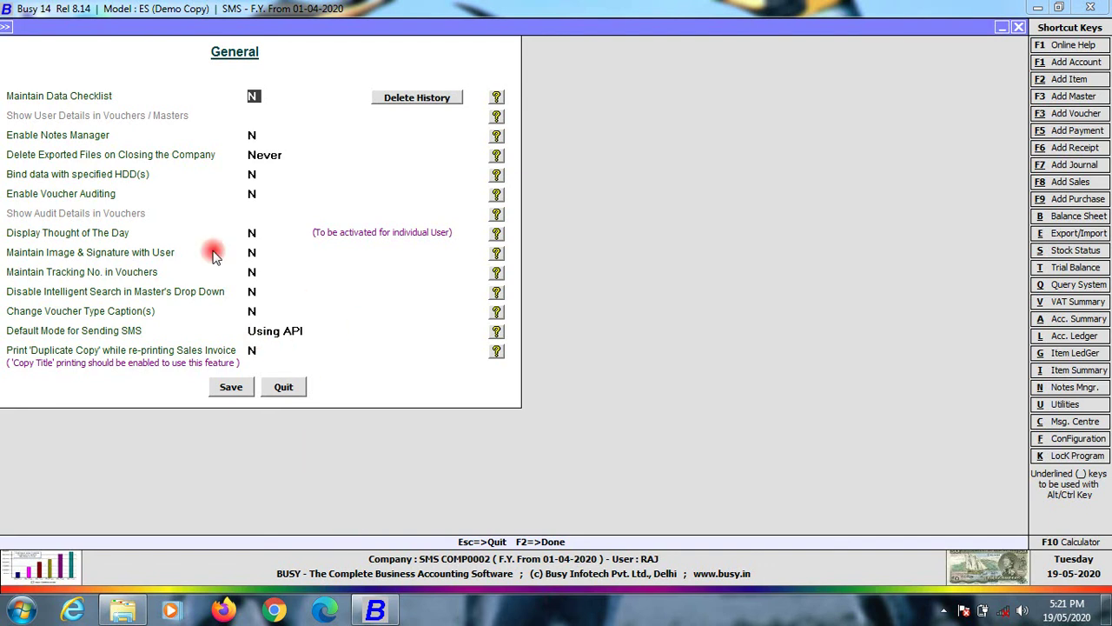
{"action": "left_click", "coordinate": [233, 389]}
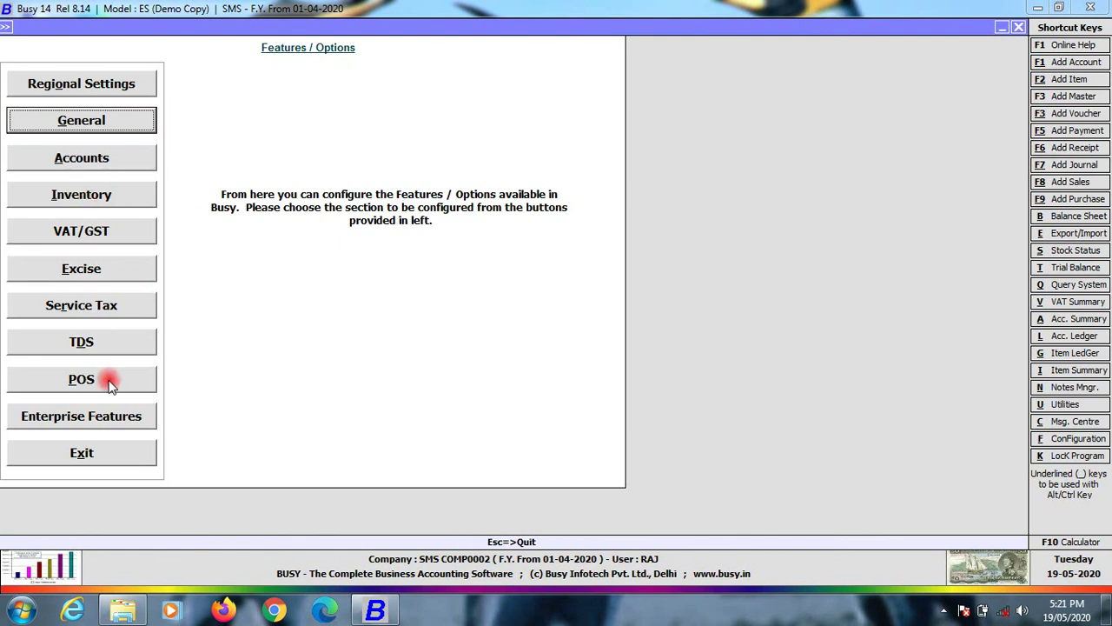
{"action": "left_click", "coordinate": [84, 455]}
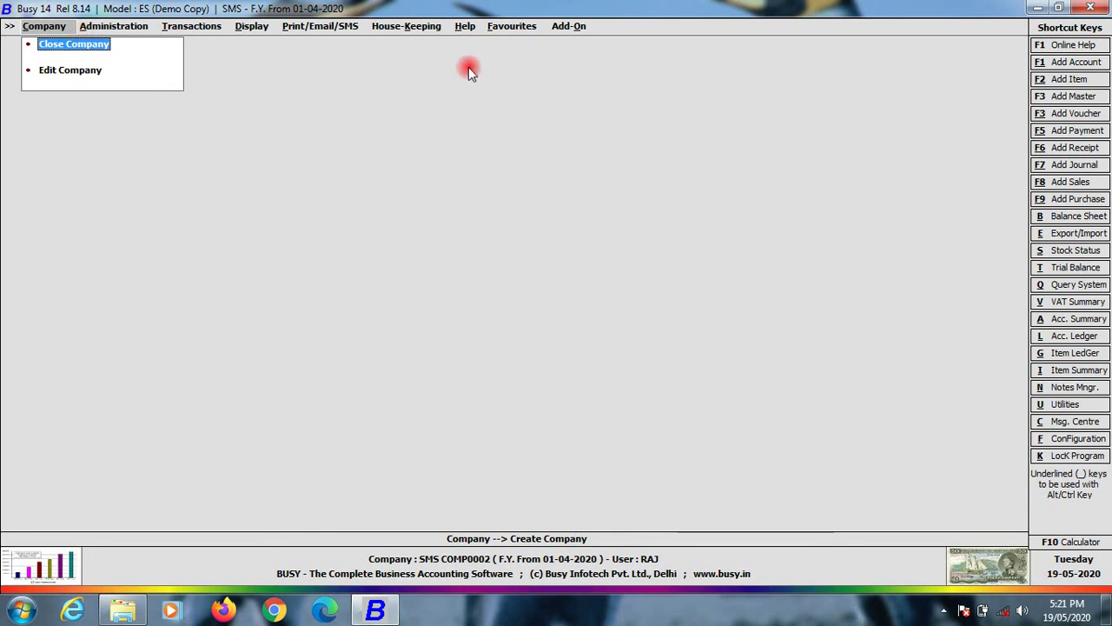
- Close the current company and select SMS from the company list to open it again
{"action": "left_click", "coordinate": [75, 51]}
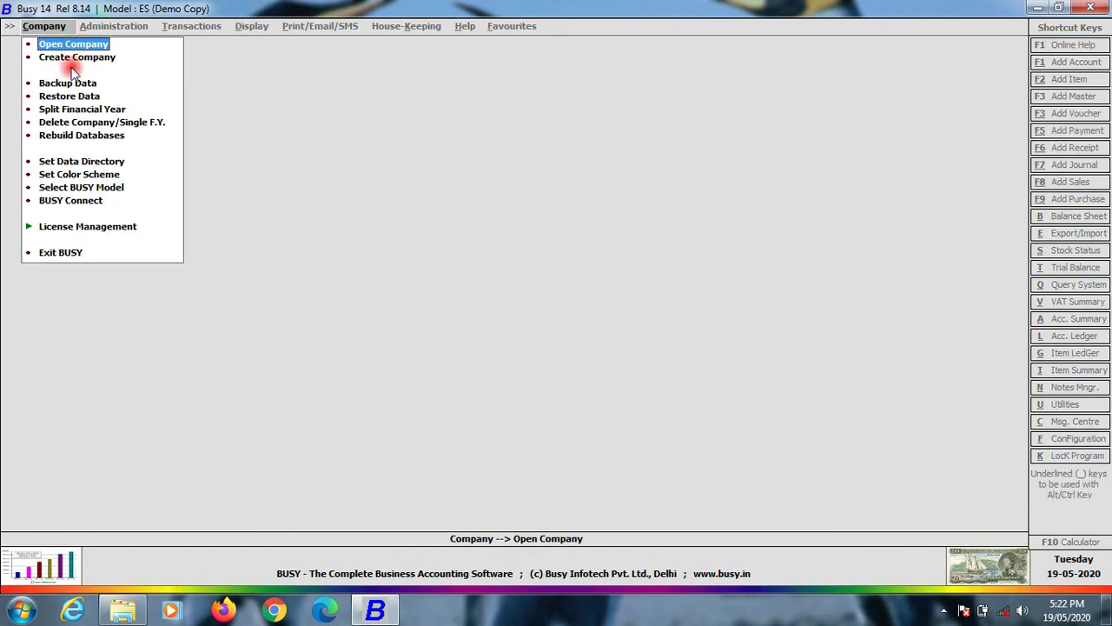
{"action": "left_click", "coordinate": [71, 48]}
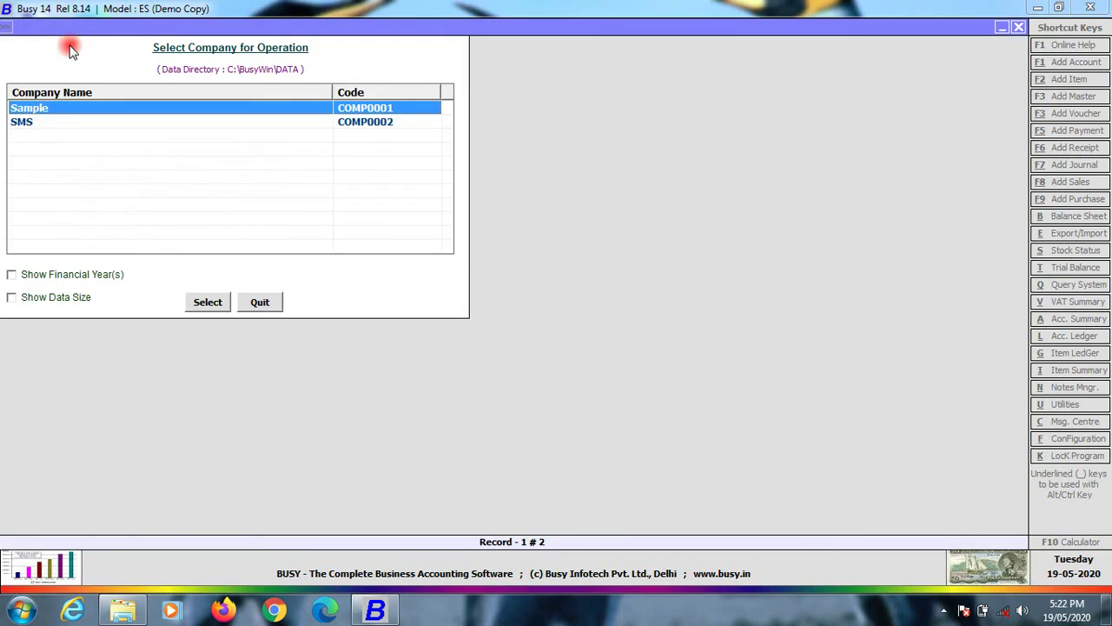
{"action": "left_click", "coordinate": [29, 126]}
{"action": "left_click", "coordinate": [30, 108]}
{"action": "left_click", "coordinate": [28, 127]}
{"action": "left_click", "coordinate": [209, 303]}
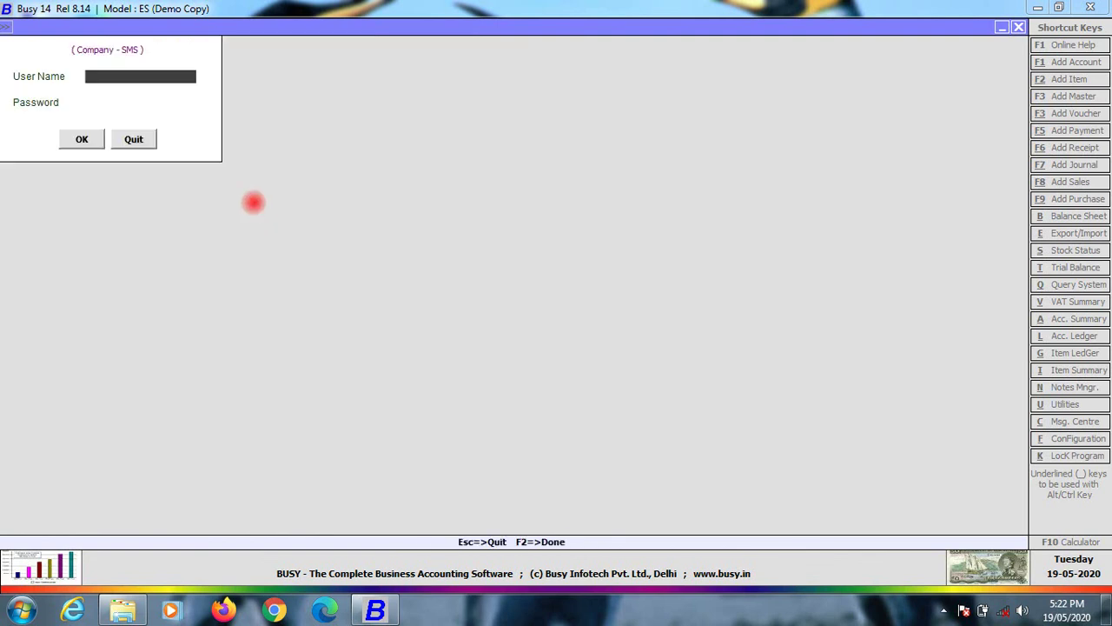
- Log in to the SMS company with the superuser's user name and password
{"action": "key", "text": "Return"}
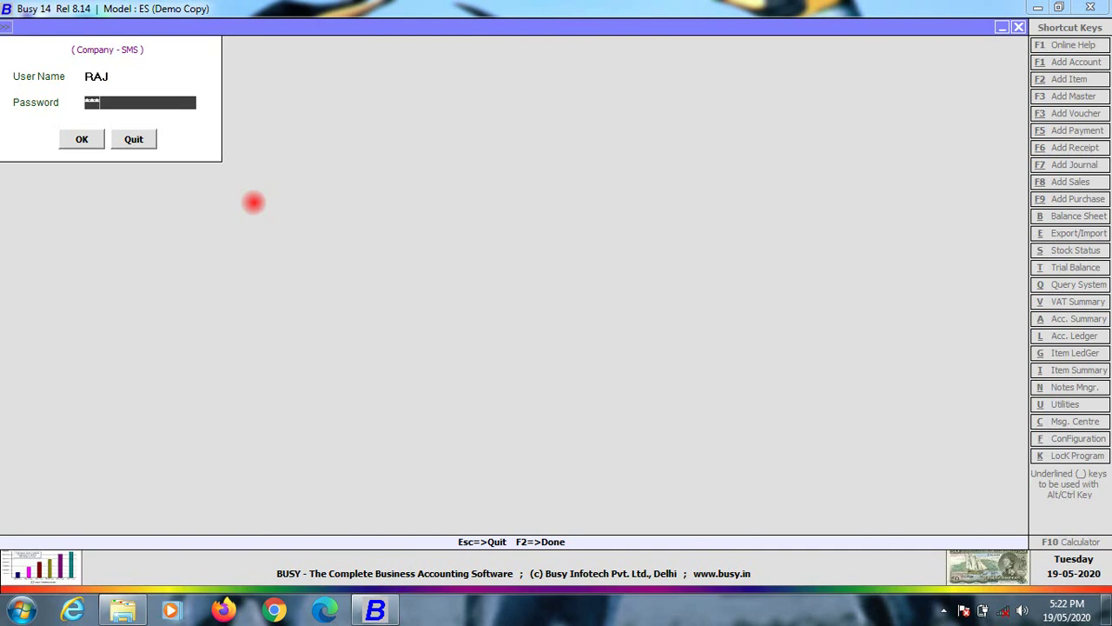
{"action": "key", "text": "Return"}
{"action": "key", "text": "Return"}
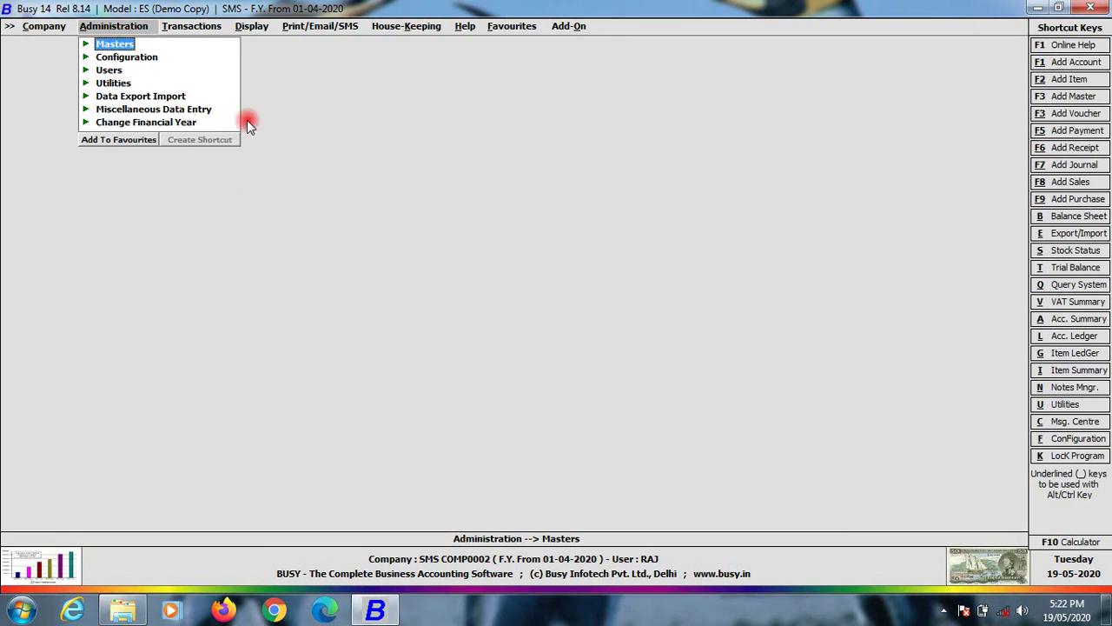
- Edit the SMS company's information, changing its print name to School Management System
{"action": "left_click", "coordinate": [53, 33]}
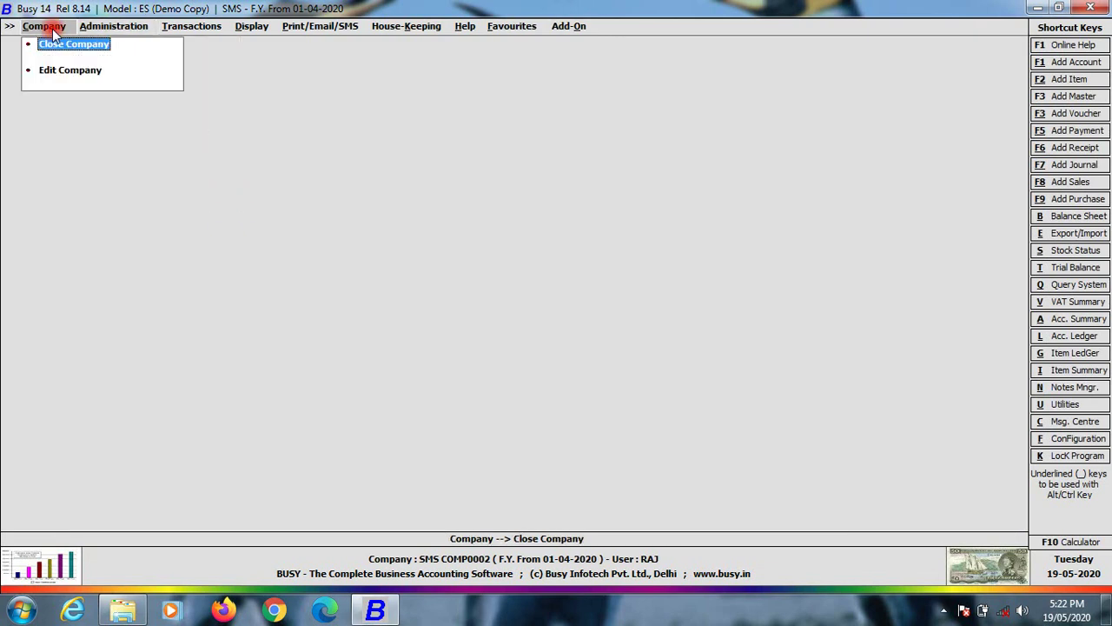
{"action": "left_click", "coordinate": [70, 70]}
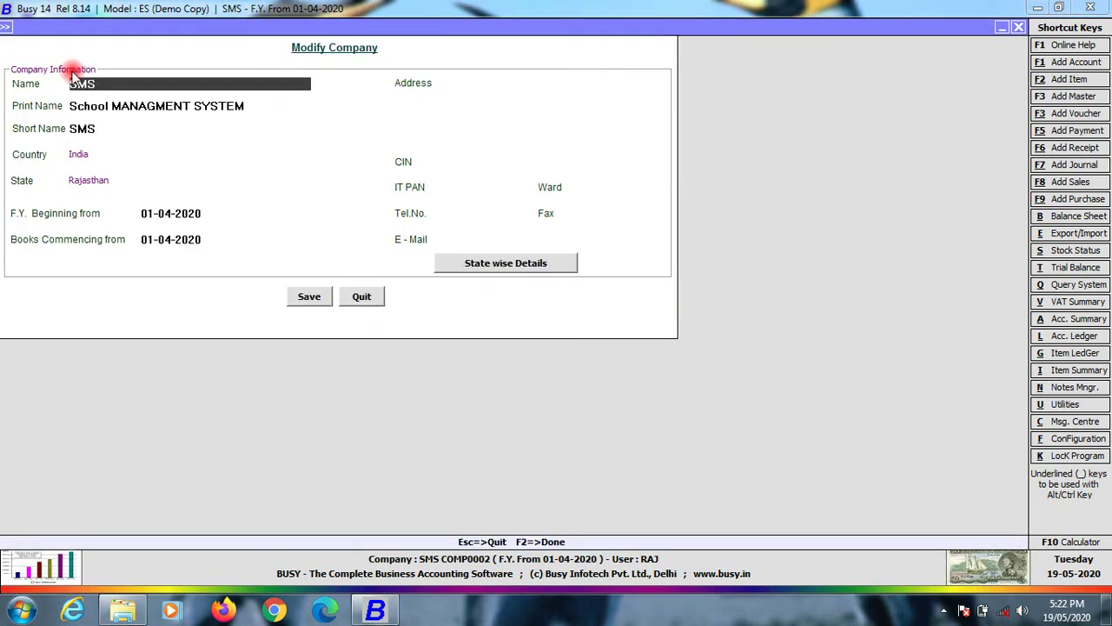
{"action": "key", "text": "Return"}
{"action": "left_click_drag", "start_coordinate": [111, 105], "coordinate": [261, 93]}
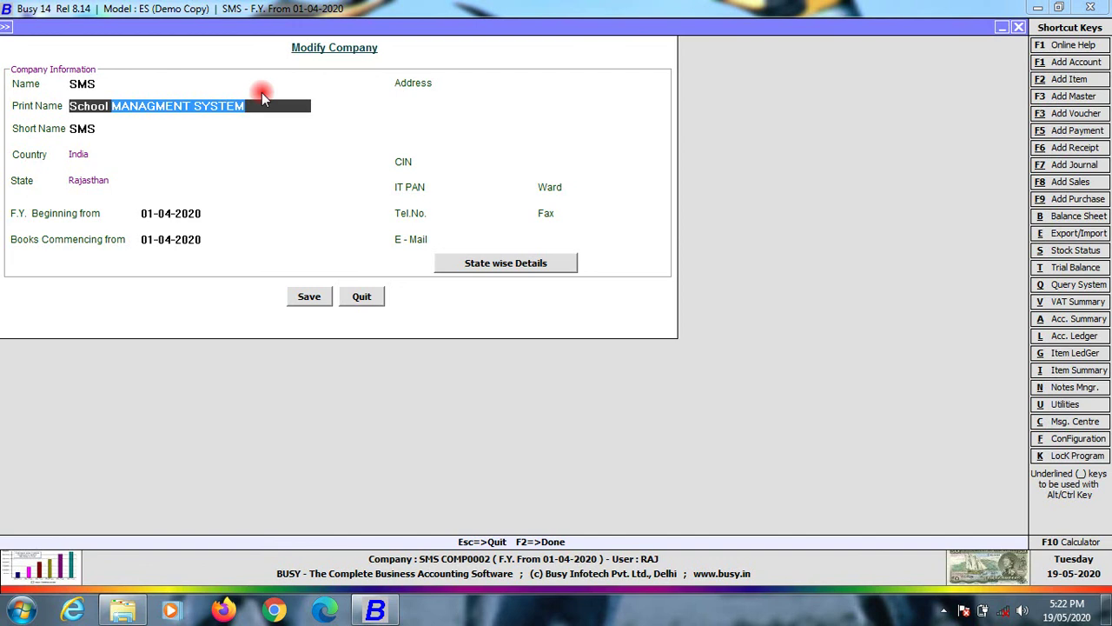
{"action": "type", "text": "Management System"}
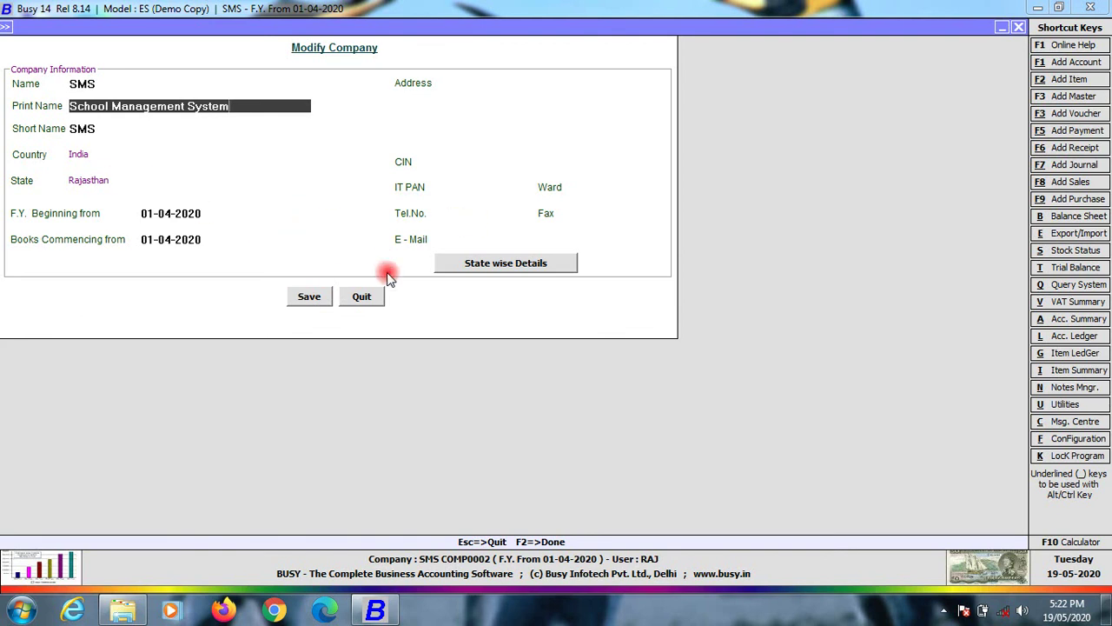
- Look through the states offered in the state-wise company details, then leave them without choosing one
{"action": "left_click", "coordinate": [454, 268]}
{"action": "left_click", "coordinate": [318, 209]}
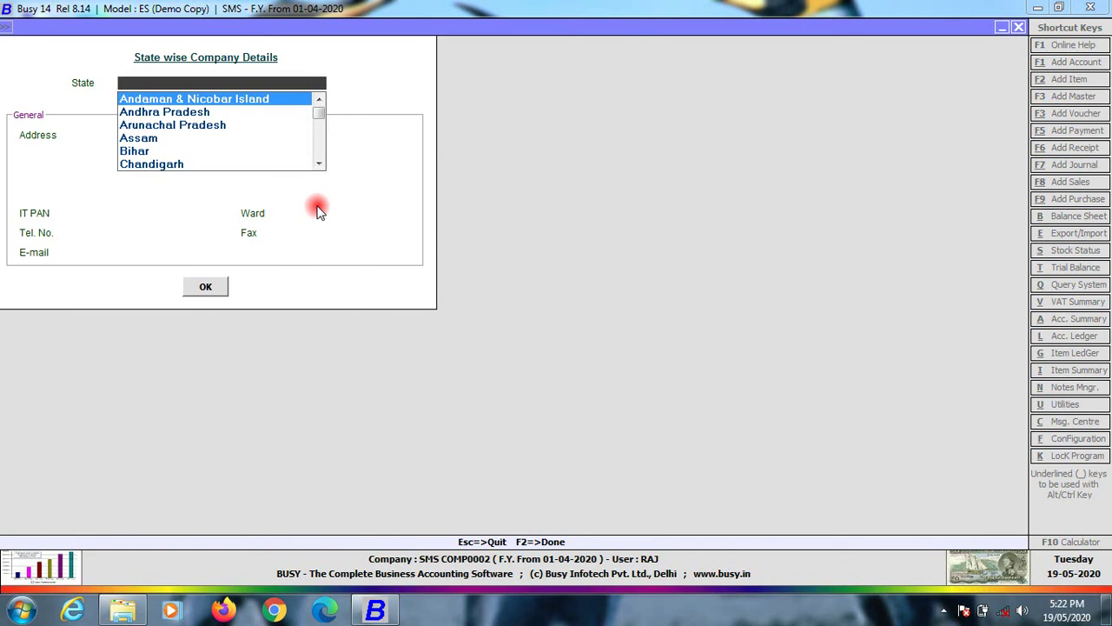
{"action": "key", "text": "Down"}
{"action": "key", "text": "Down"}
{"action": "key", "text": "Down"}
{"action": "key", "text": "Down"}
{"action": "key", "text": "Down"}
{"action": "key", "text": "Down"}
{"action": "key", "text": "Down"}
{"action": "key", "text": "Down"}
{"action": "key", "text": "Down"}
{"action": "key", "text": "Down"}
{"action": "key", "text": "Down"}
{"action": "key", "text": "Down"}
{"action": "key", "text": "Down"}
{"action": "key", "text": "Down"}
{"action": "key", "text": "Down"}
{"action": "key", "text": "Down"}
{"action": "key", "text": "Down"}
{"action": "key", "text": "Down"}
{"action": "key", "text": "Down"}
{"action": "key", "text": "Down"}
{"action": "key", "text": "Down"}
{"action": "key", "text": "Down"}
{"action": "key", "text": "Down"}
{"action": "key", "text": "Down"}
{"action": "key", "text": "Down"}
{"action": "key", "text": "Down"}
{"action": "key", "text": "Down"}
{"action": "key", "text": "Down"}
{"action": "key", "text": "Down"}
{"action": "key", "text": "Down"}
{"action": "key", "text": "Down"}
{"action": "key", "text": "Down"}
{"action": "key", "text": "Down"}
{"action": "key", "text": "Down"}
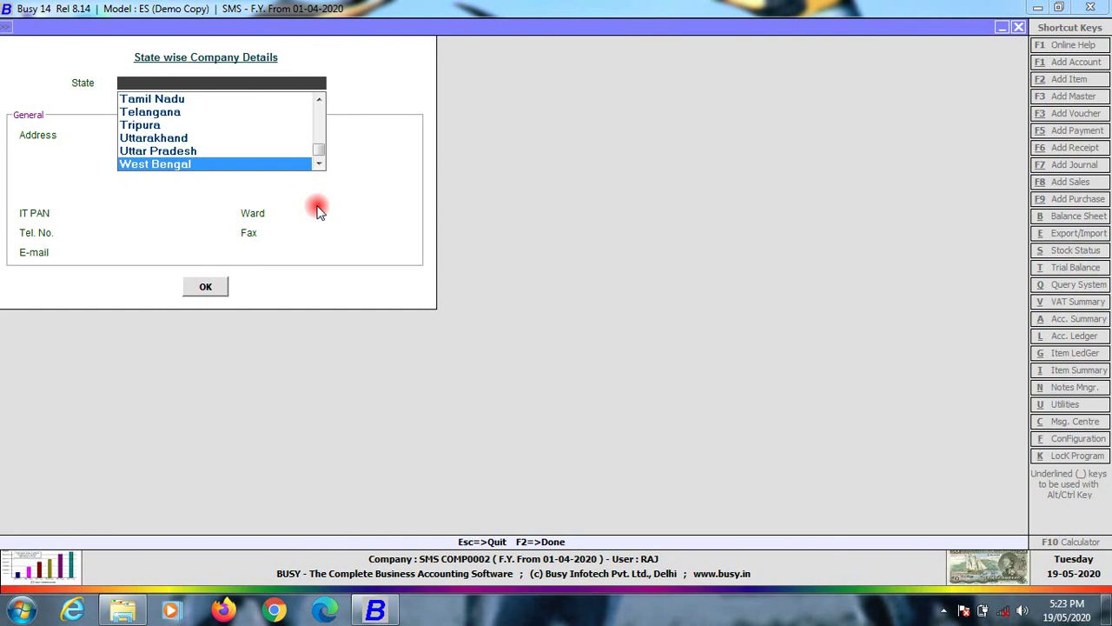
{"action": "key", "text": "Up"}
{"action": "key", "text": "Up"}
{"action": "key", "text": "Up"}
{"action": "key", "text": "Up"}
{"action": "key", "text": "Up"}
{"action": "key", "text": "Up"}
{"action": "key", "text": "Up"}
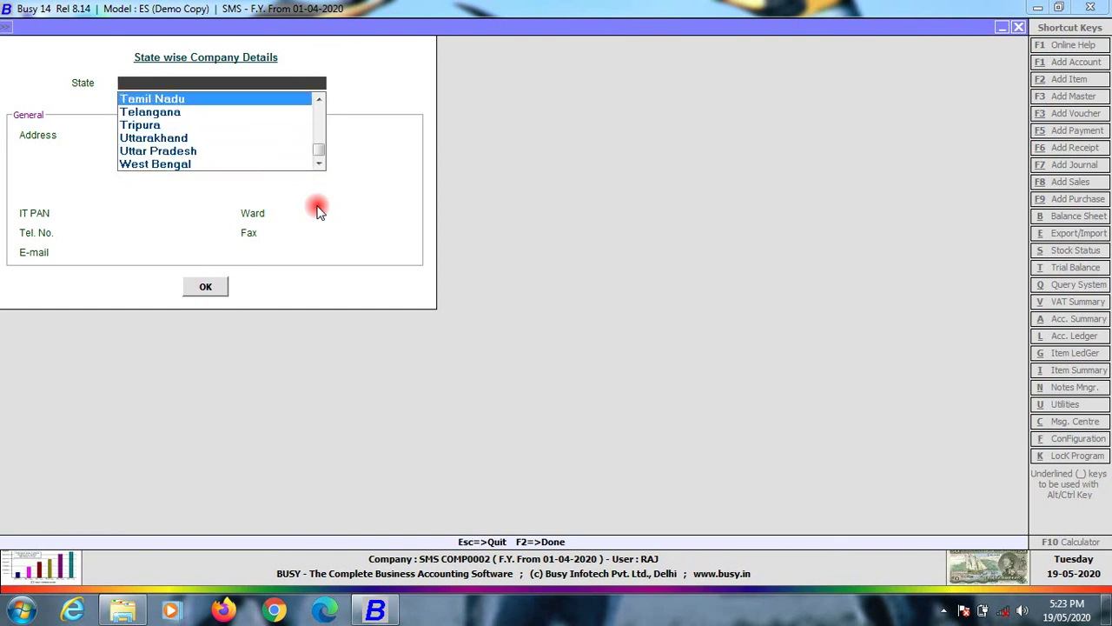
{"action": "key", "text": "Up"}
{"action": "key", "text": "Up"}
{"action": "key", "text": "Up"}
{"action": "key", "text": "Up"}
{"action": "key", "text": "Up"}
{"action": "key", "text": "Up"}
{"action": "key", "text": "Up"}
{"action": "key", "text": "Up"}
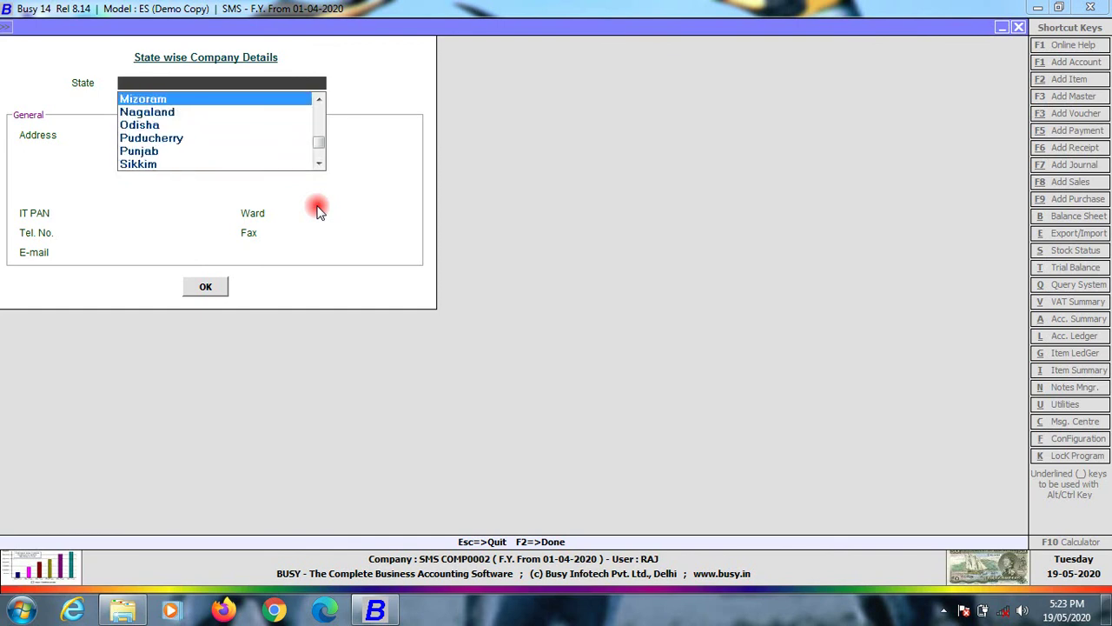
{"action": "key", "text": "Up"}
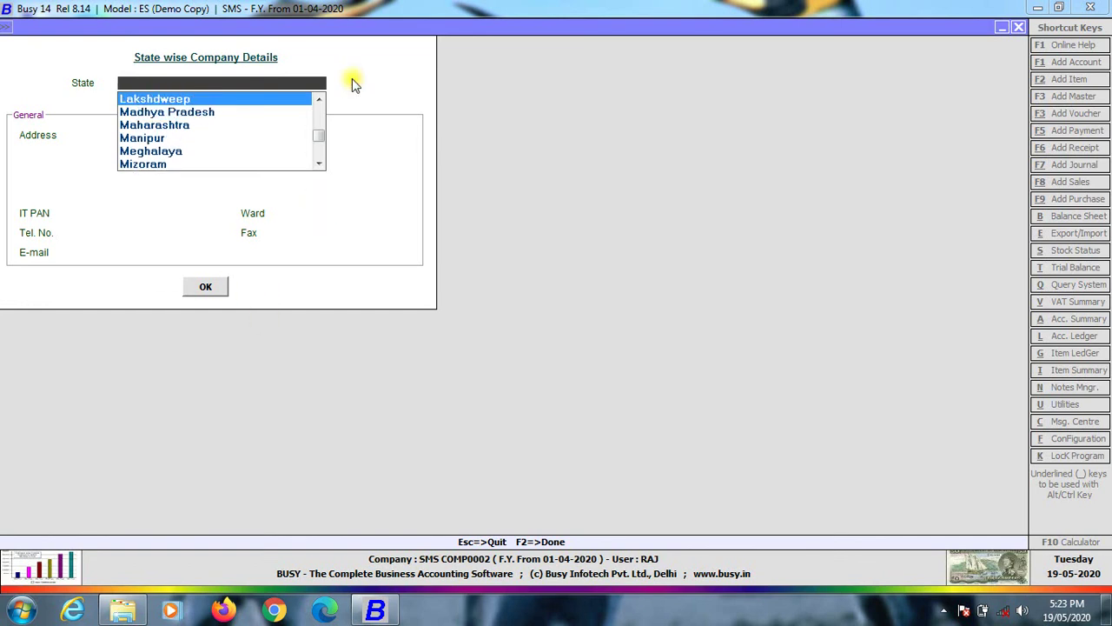
{"action": "key", "text": "Escape"}
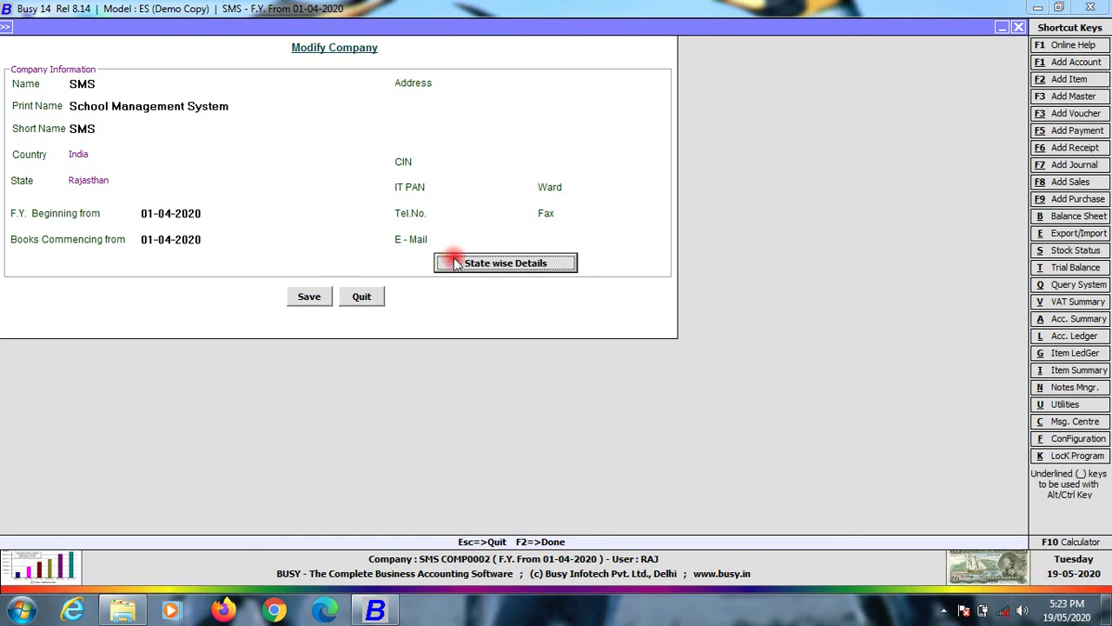
- Save the modified company information and confirm the save
{"action": "left_click", "coordinate": [310, 297]}
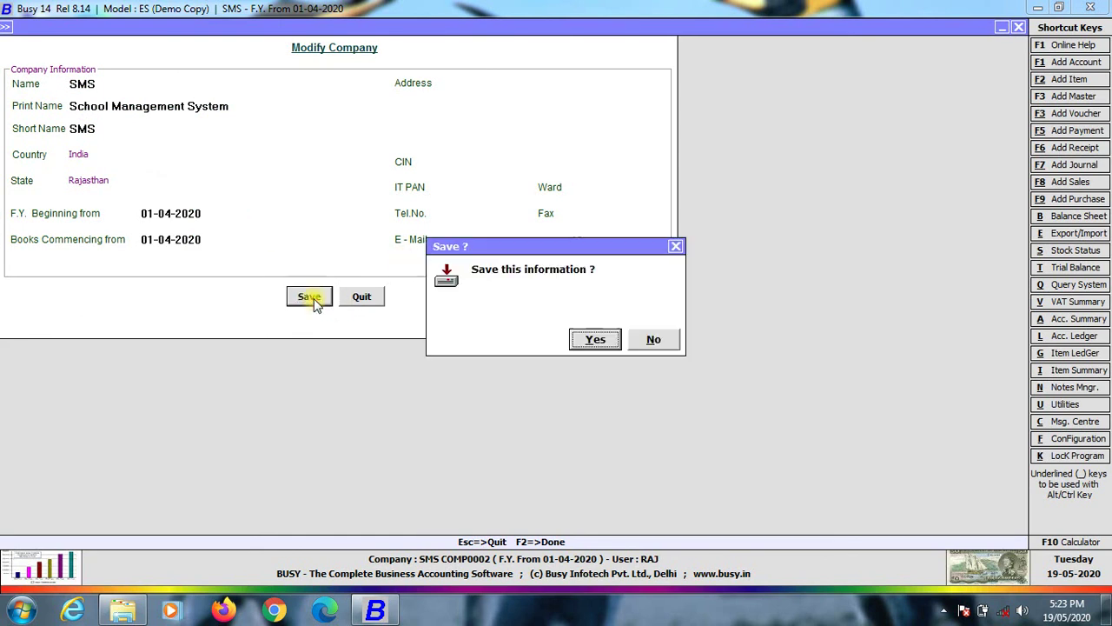
{"action": "left_click", "coordinate": [596, 339]}
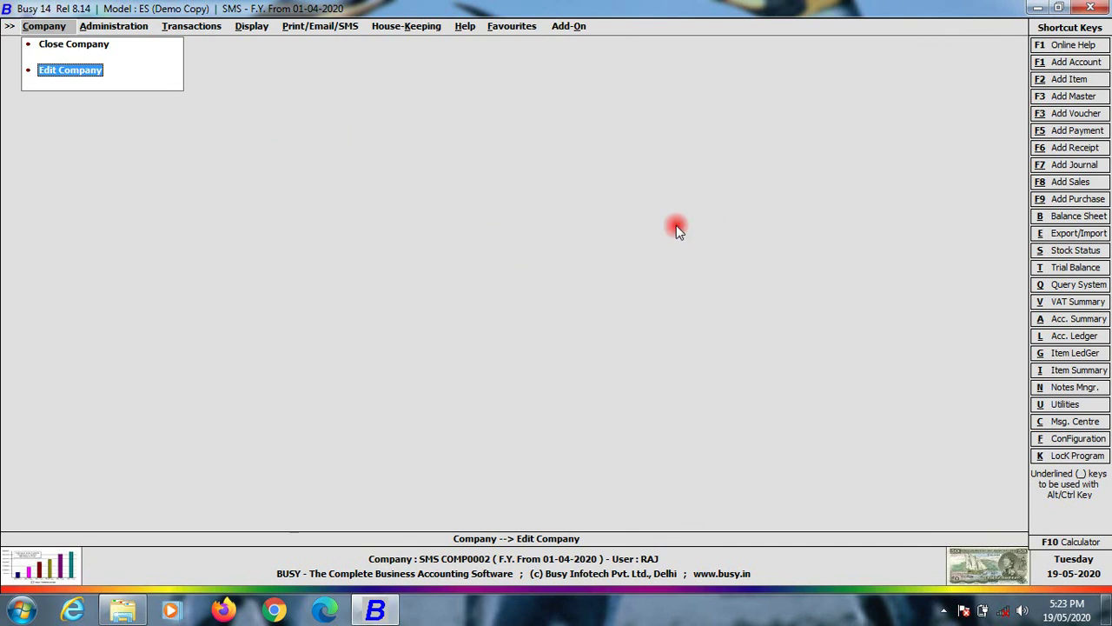
- Examine the commands offered under Administration, Transactions, Display, Print/Email/SMS, House-Keeping, Help, Favourites and Add-On
{"action": "left_click", "coordinate": [133, 33]}
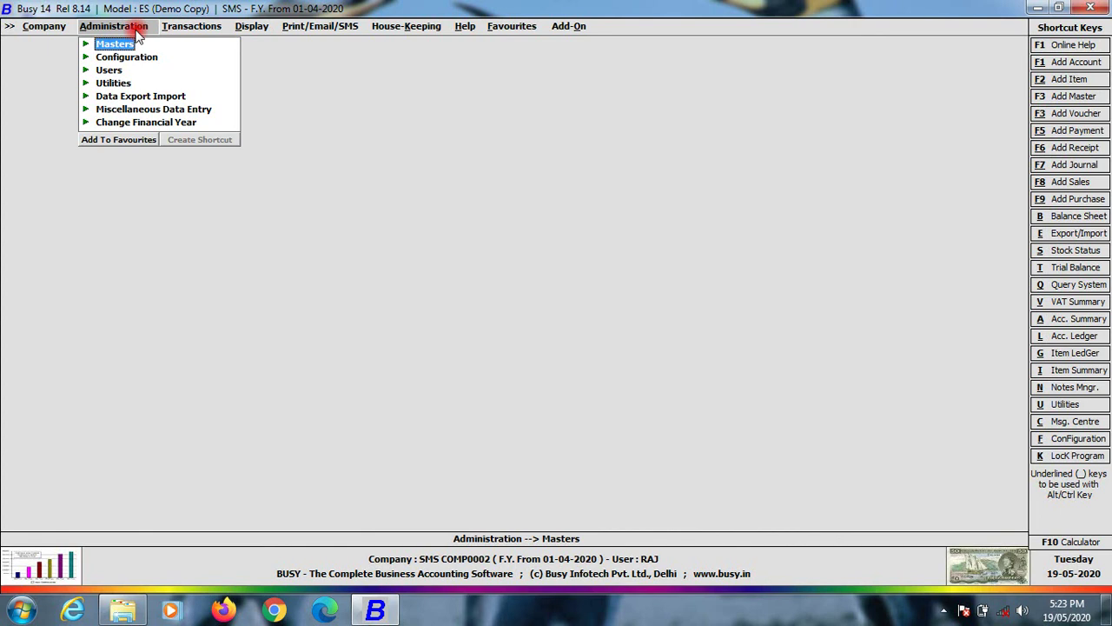
{"action": "left_click", "coordinate": [189, 29]}
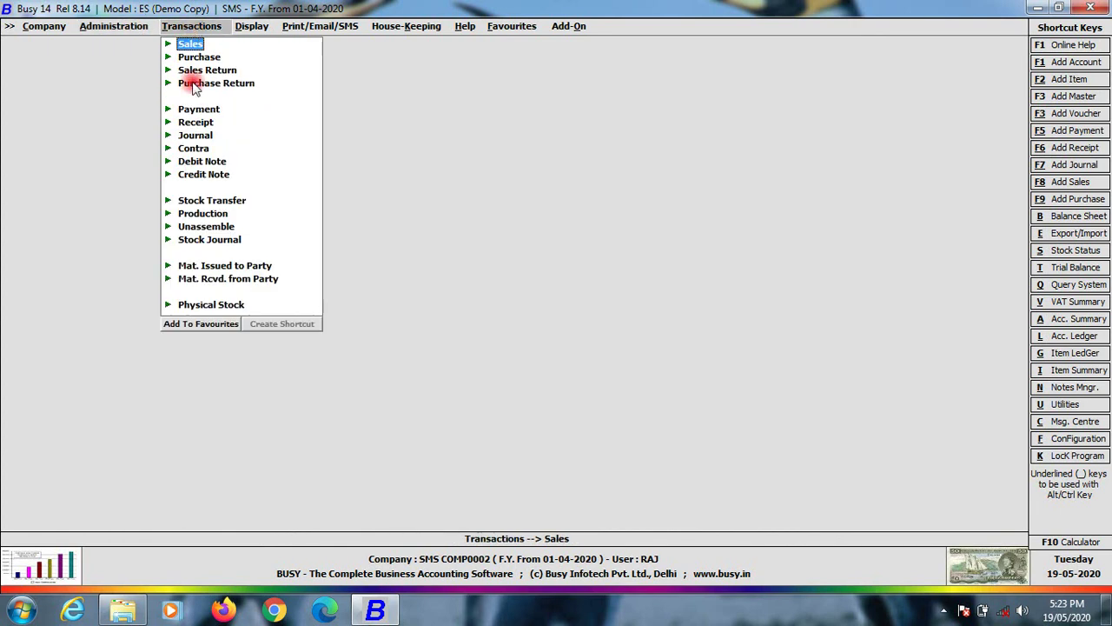
{"action": "left_click", "coordinate": [254, 29]}
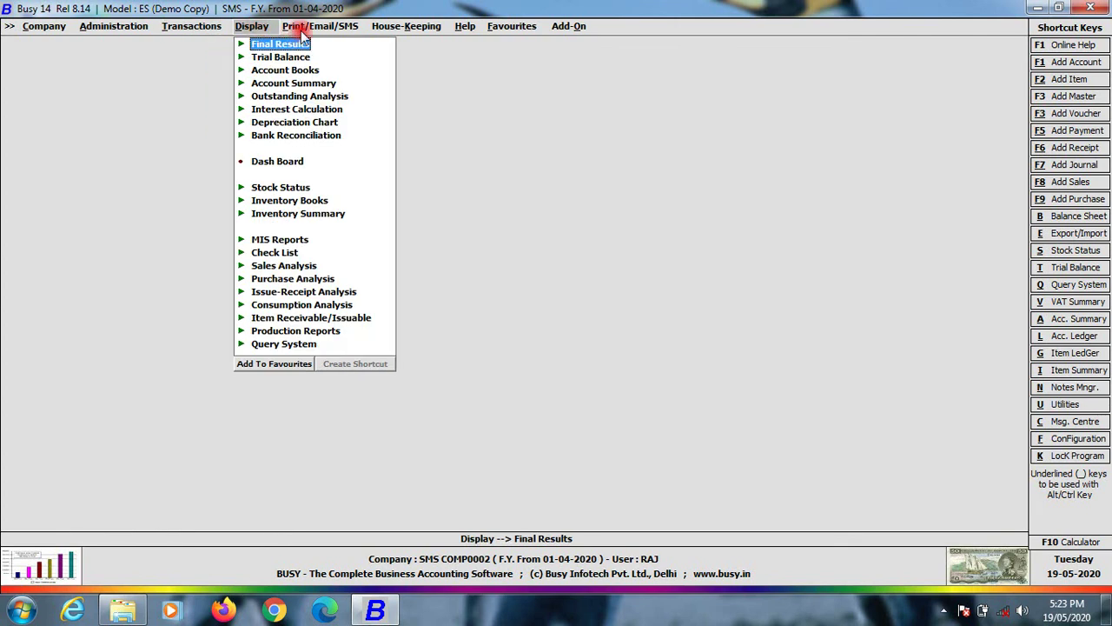
{"action": "left_click", "coordinate": [300, 28]}
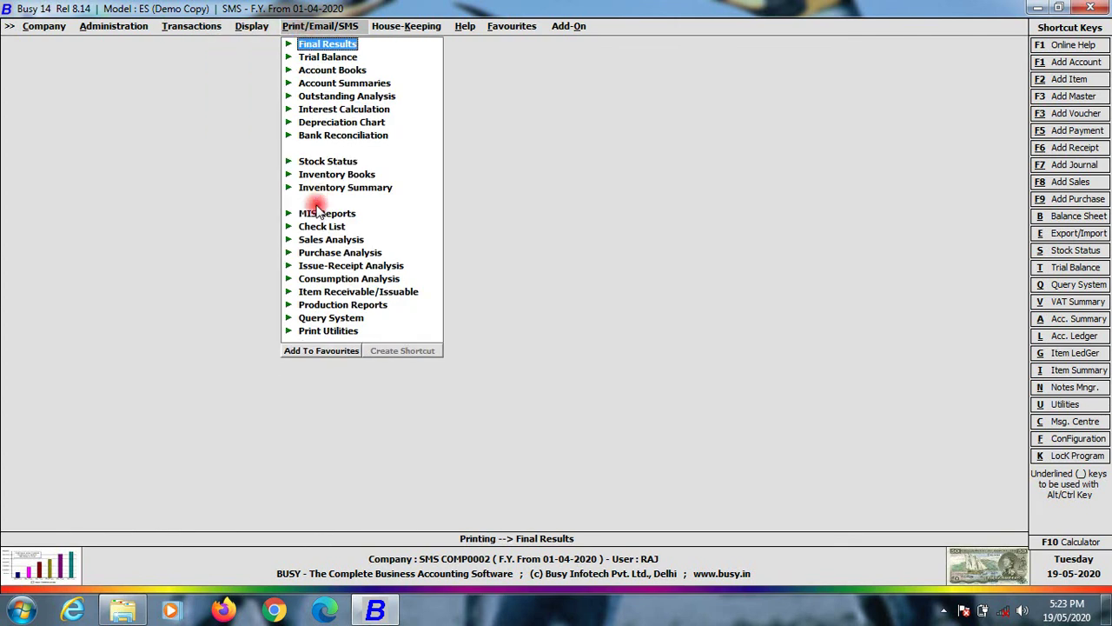
{"action": "left_click", "coordinate": [395, 26]}
{"action": "left_click", "coordinate": [463, 26]}
{"action": "left_click", "coordinate": [498, 28]}
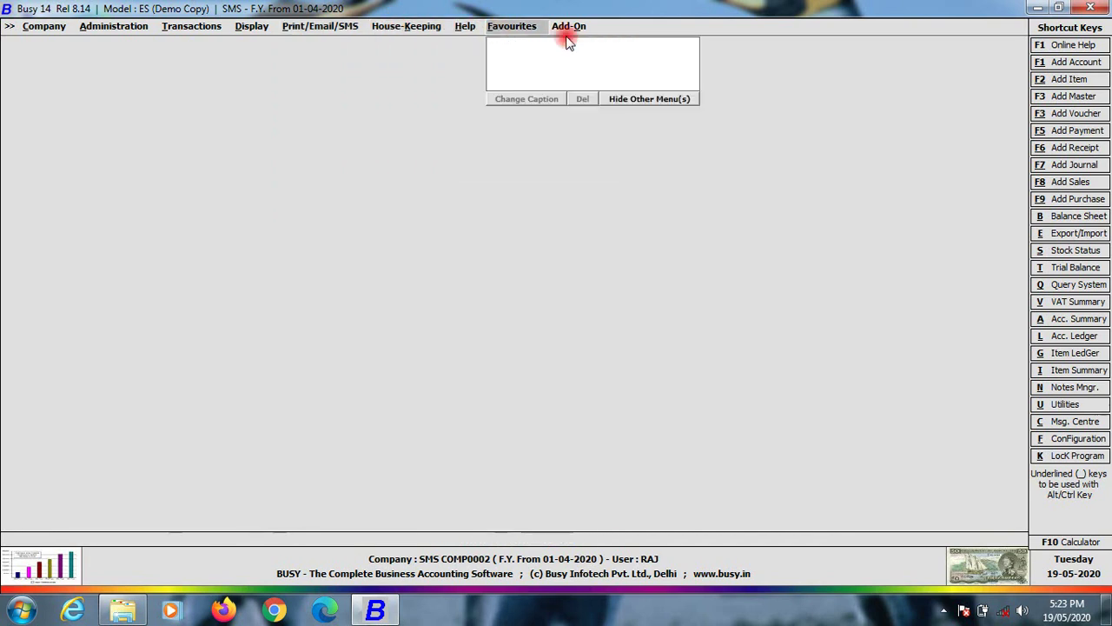
{"action": "left_click", "coordinate": [567, 28]}
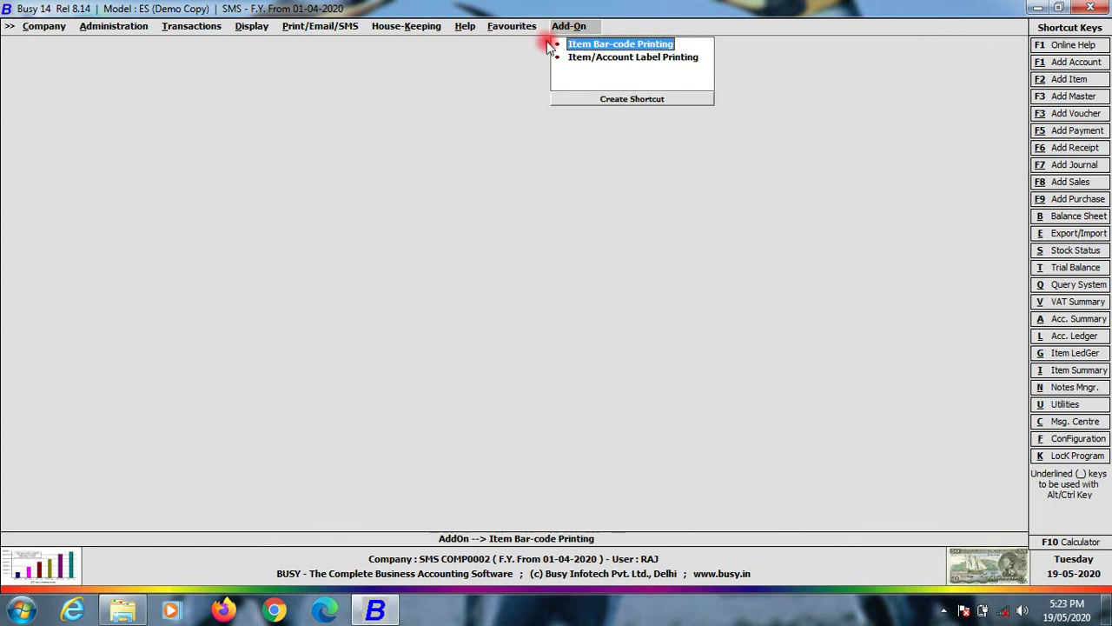
{"action": "left_click", "coordinate": [59, 30]}
{"action": "left_click", "coordinate": [112, 30]}
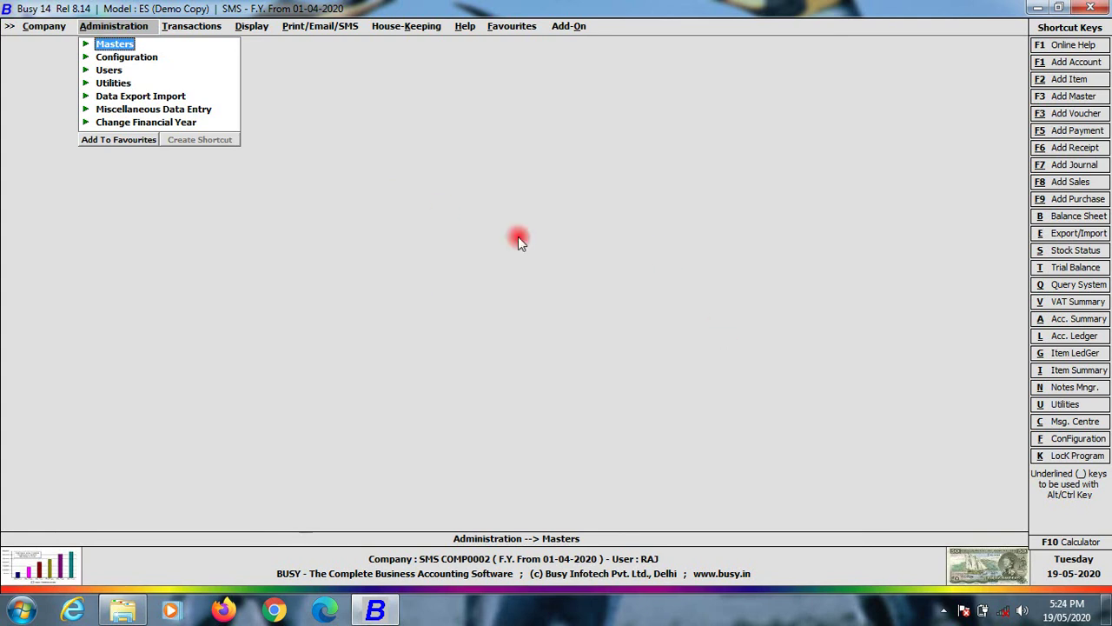
{"action": "left_click", "coordinate": [42, 26]}
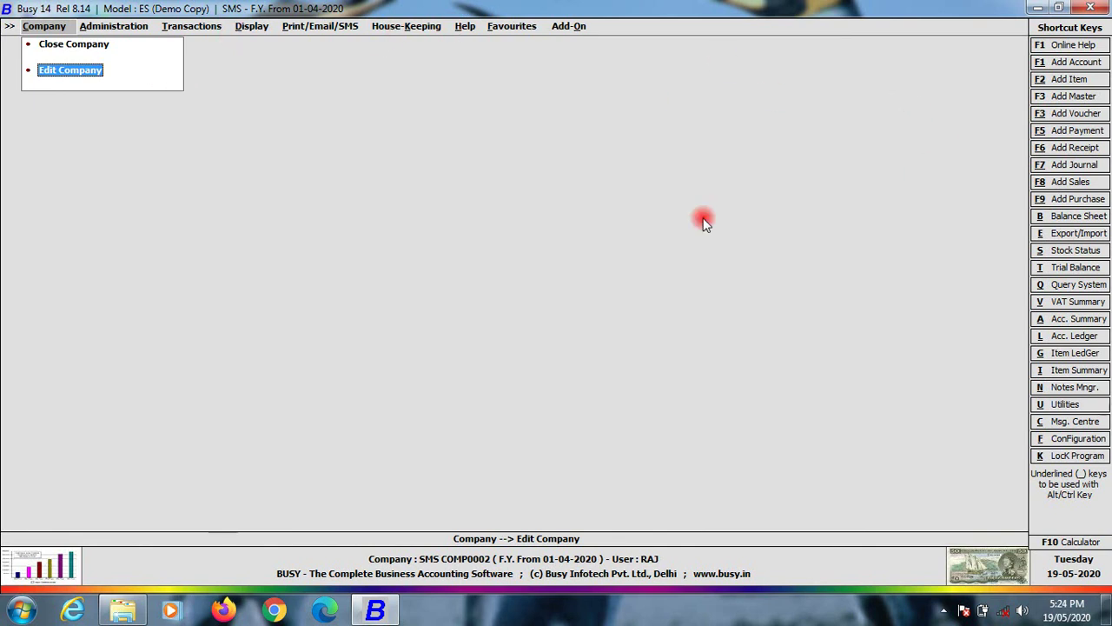
{"action": "left_click", "coordinate": [769, 591]}
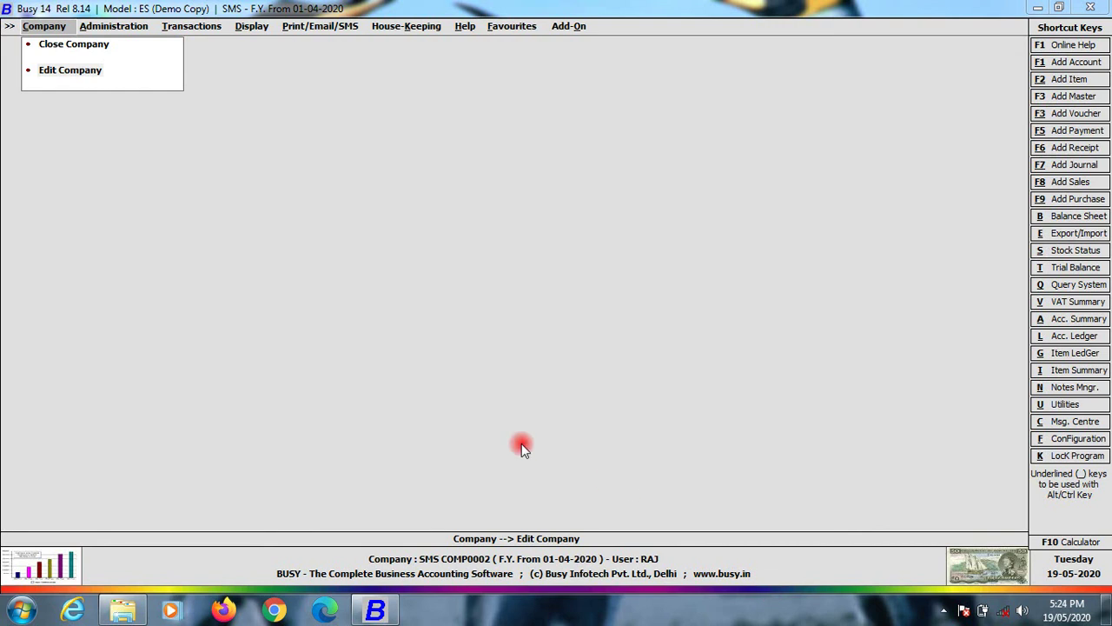
{"action": "left_click", "coordinate": [131, 27]}
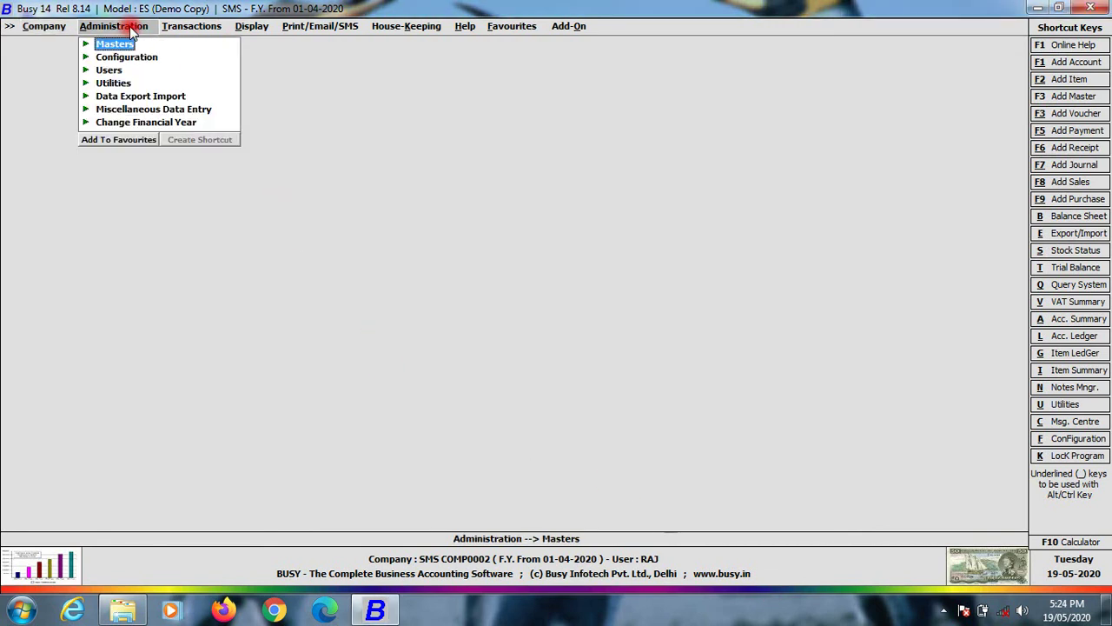